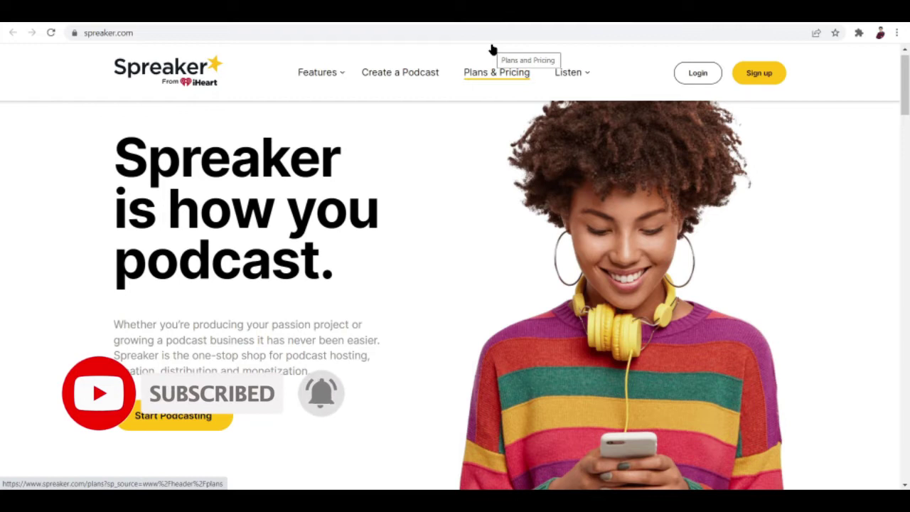
# Scroll to the Distribute section and highlight its description and the podcast platforms list
pyautogui.scroll(-1, 424, 223)
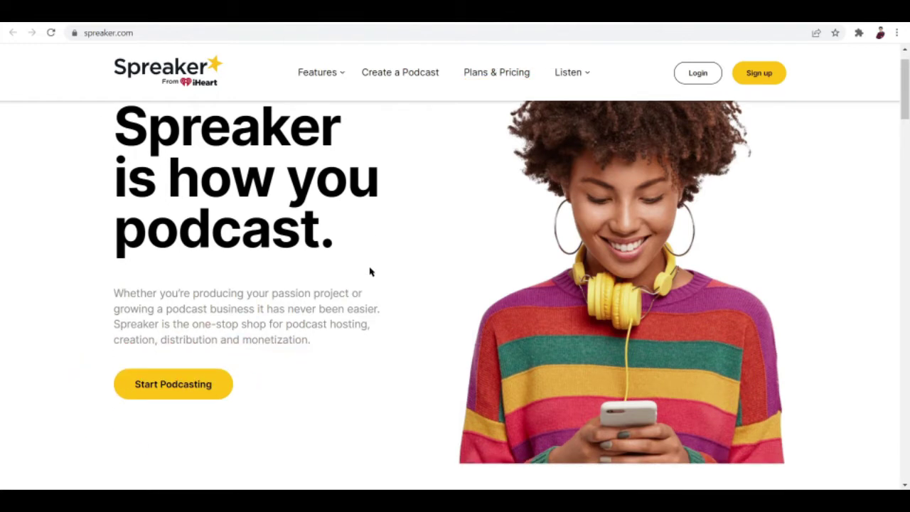
pyautogui.scroll(-1, 370, 271)
pyautogui.scroll(-5, 369, 271)
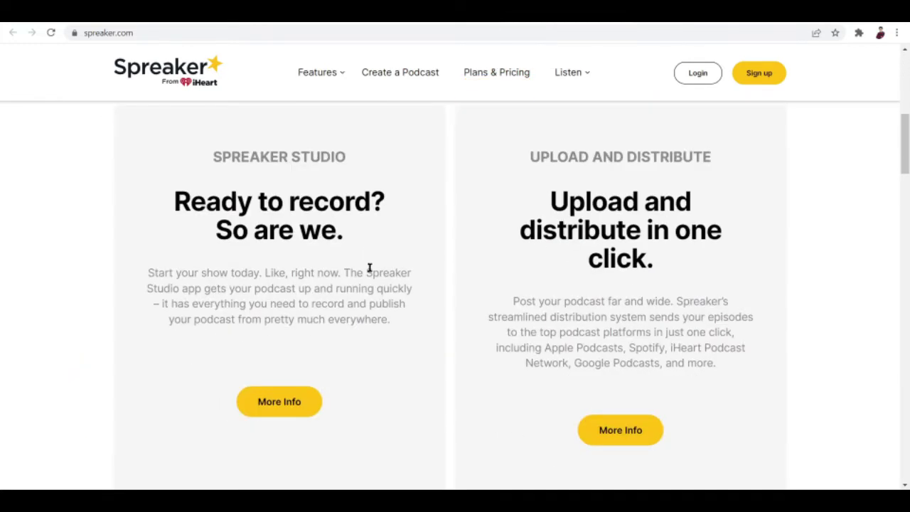
pyautogui.scroll(1, 369, 270)
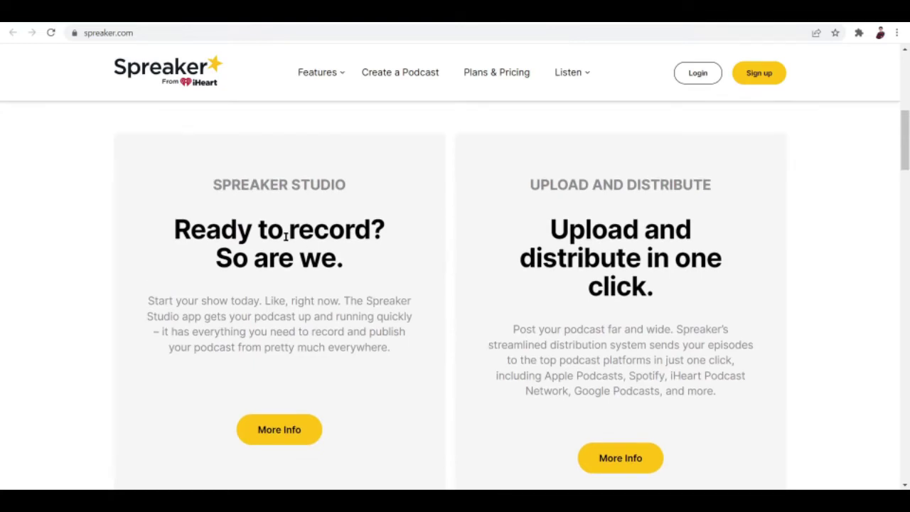
pyautogui.scroll(-1, 349, 307)
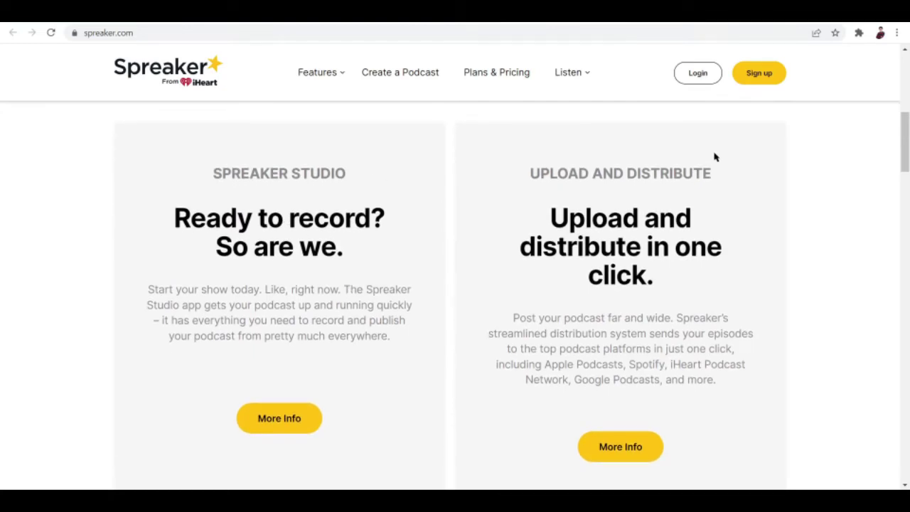
pyautogui.scroll(-2, 618, 189)
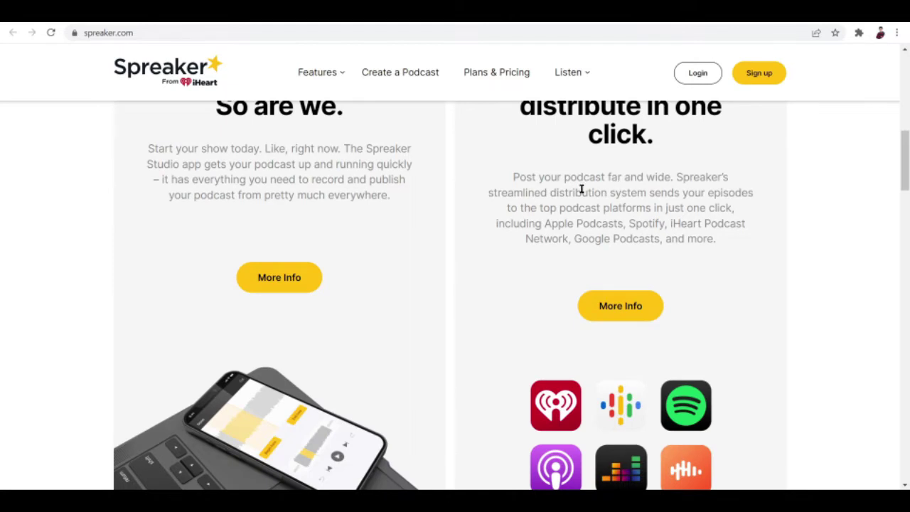
pyautogui.scroll(1, 582, 189)
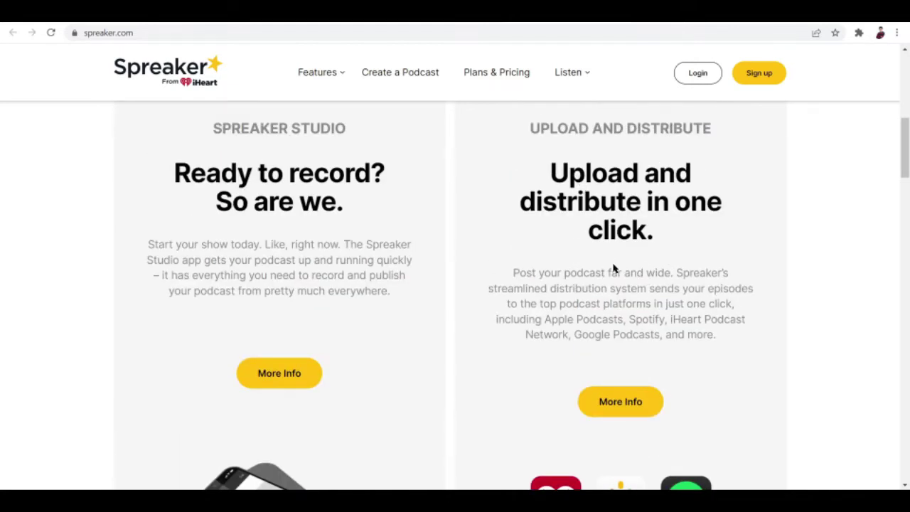
pyautogui.moveTo(608, 272); pyautogui.dragTo(691, 274)
pyautogui.click(673, 301)
pyautogui.moveTo(544, 323); pyautogui.dragTo(592, 335)
pyautogui.click(621, 321)
# Scroll on past Monetize and Be heard down to Our Best Podcasts
pyautogui.scroll(-8, 638, 305)
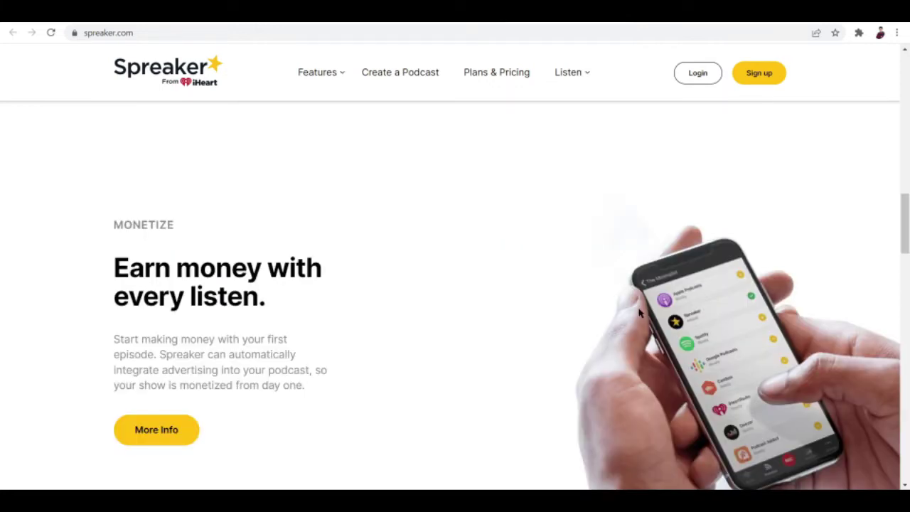
pyautogui.scroll(-1, 101, 379)
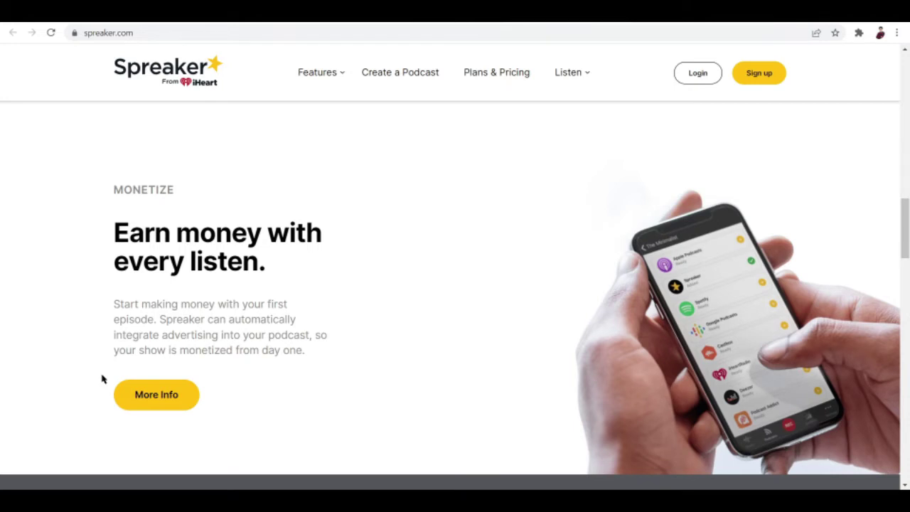
pyautogui.scroll(-3, 466, 366)
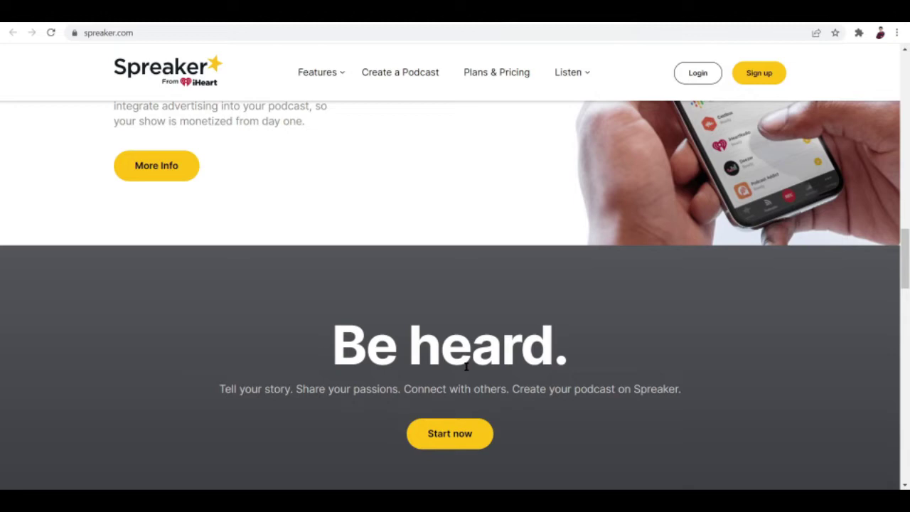
# Scroll past the podcast carousel down to the 'Meet the podcasters' testimonial cards
pyautogui.scroll(-5, 466, 366)
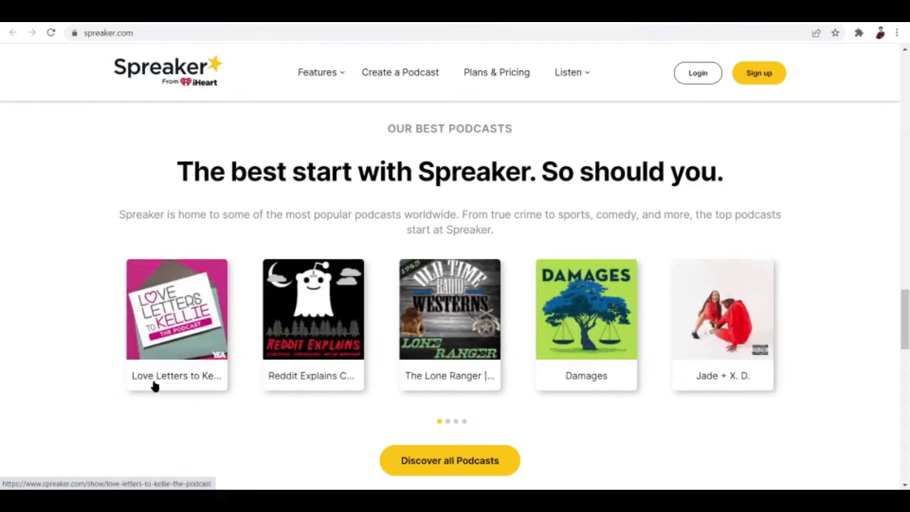
pyautogui.scroll(-1, 62, 229)
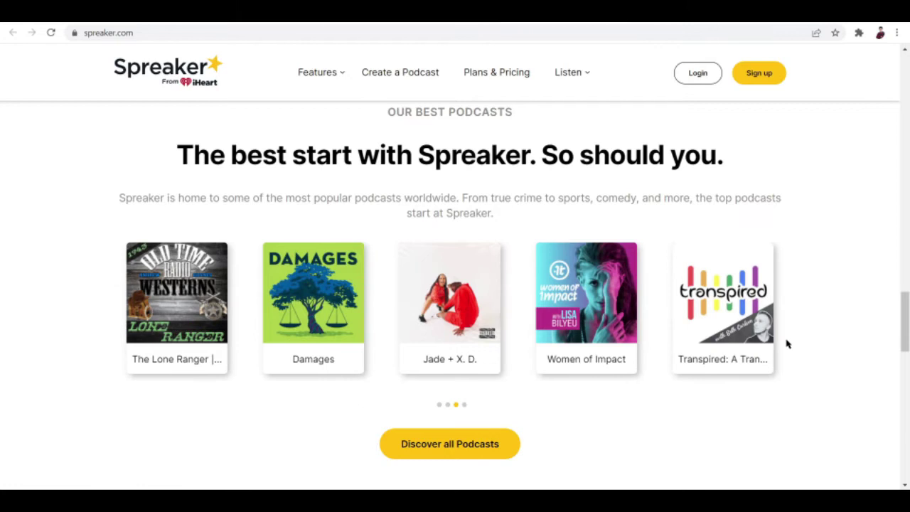
pyautogui.scroll(-8, 786, 344)
pyautogui.scroll(3, 786, 344)
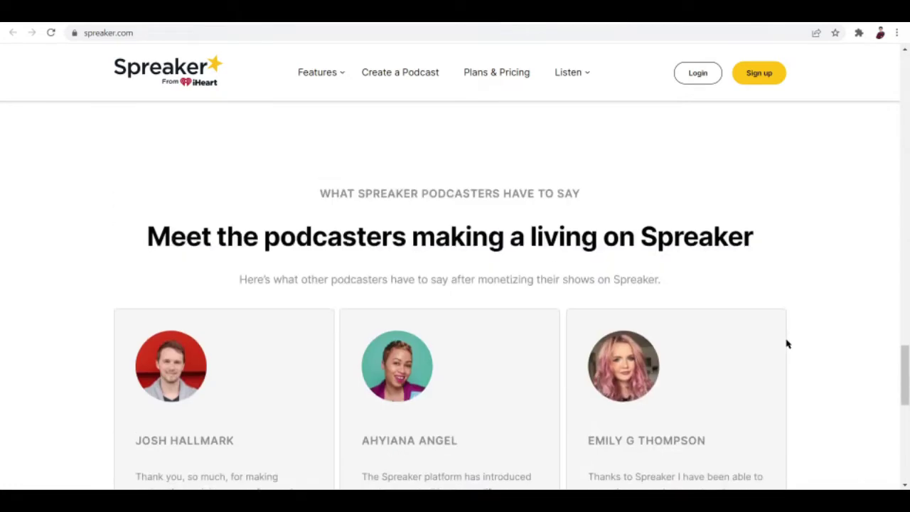
pyautogui.scroll(-3, 786, 344)
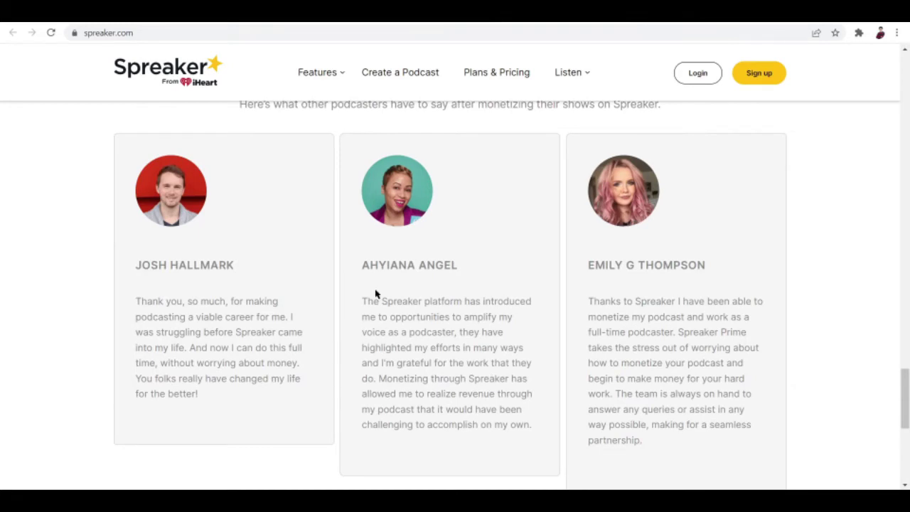
pyautogui.scroll(-1, 376, 294)
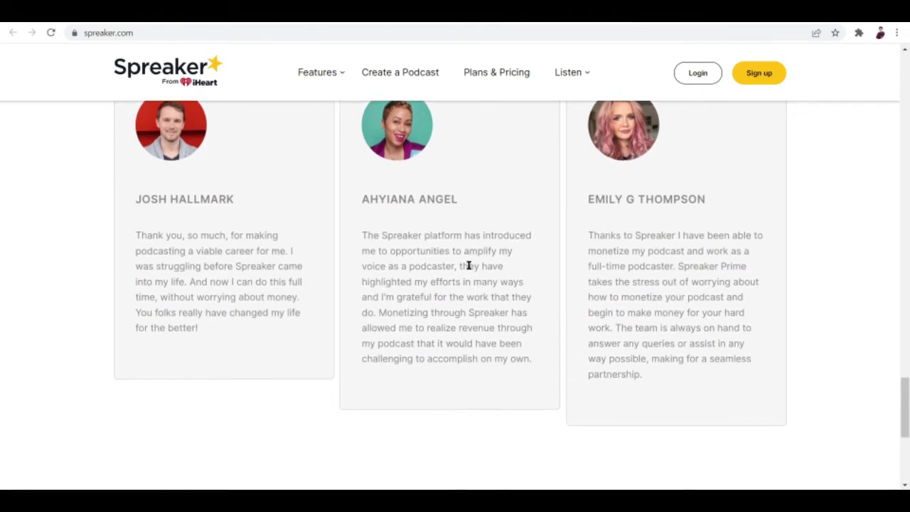
pyautogui.scroll(3, 472, 276)
pyautogui.scroll(1, 472, 276)
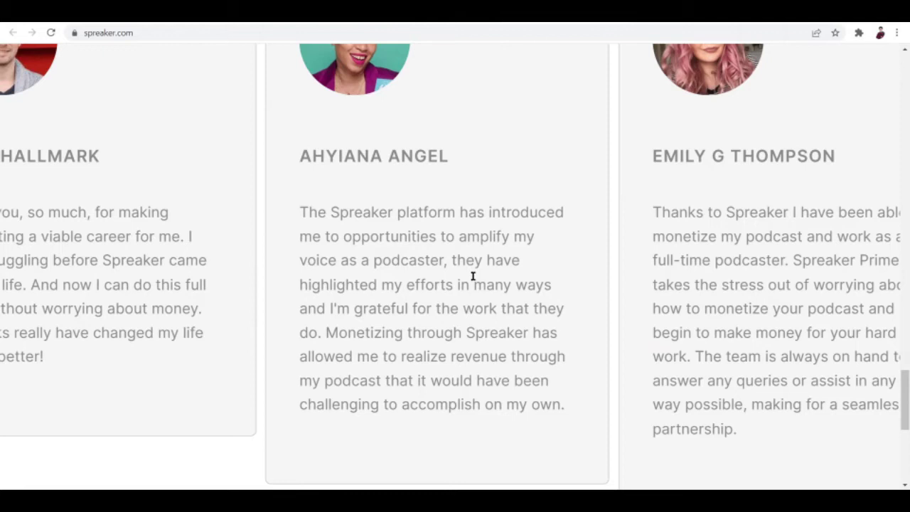
pyautogui.scroll(-1, 473, 275)
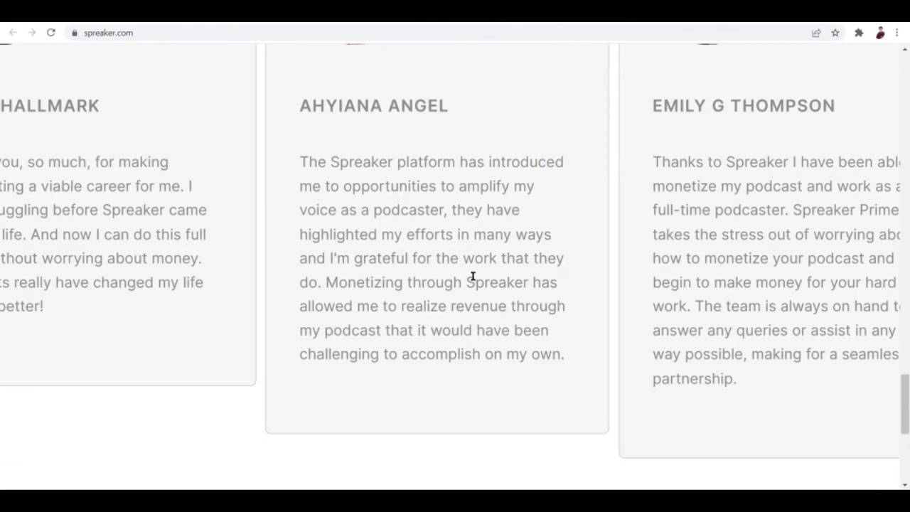
pyautogui.scroll(-1, 426, 284)
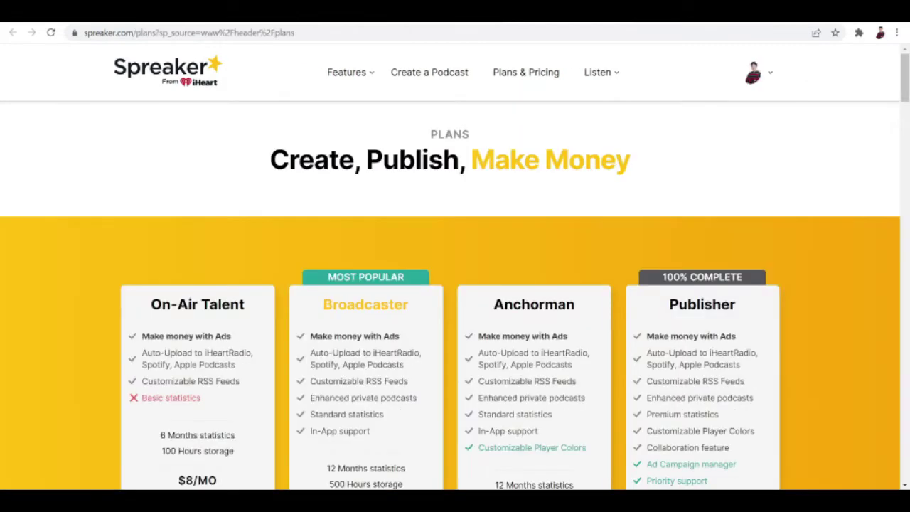
# Scroll up and down through the Plans & Pricing cards
pyautogui.scroll(-3, 400, 223)
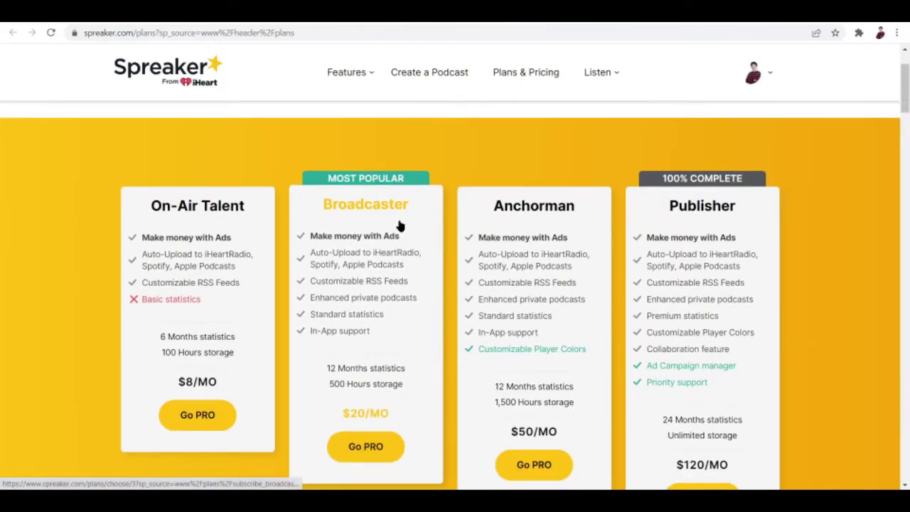
pyautogui.scroll(-2, 400, 225)
pyautogui.scroll(1, 400, 225)
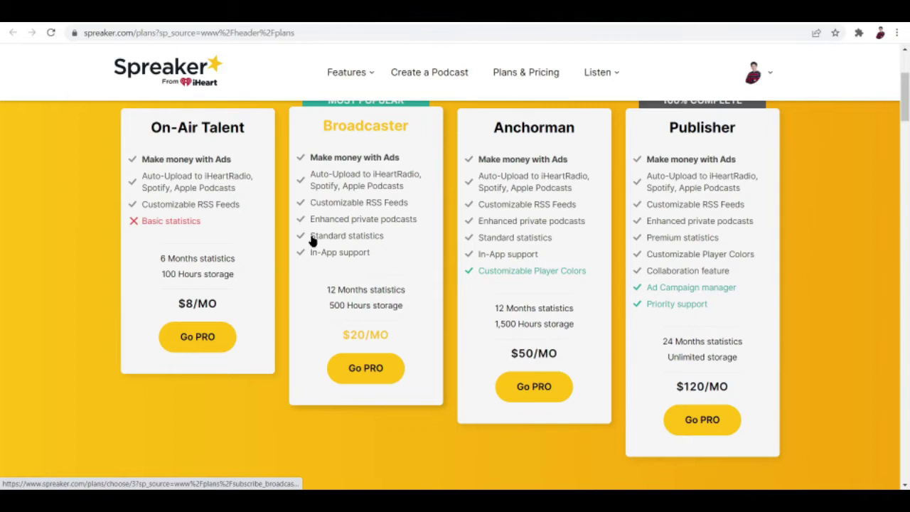
pyautogui.scroll(2, 365, 310)
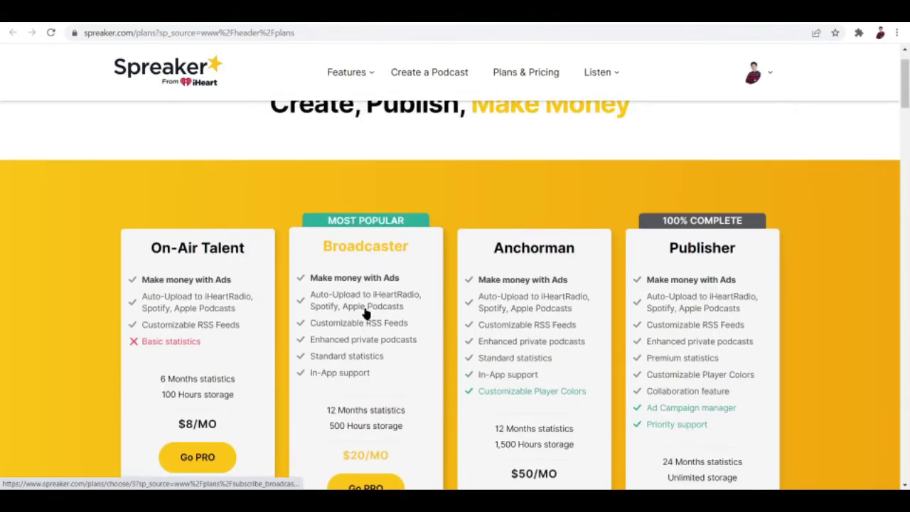
pyautogui.scroll(-2, 365, 313)
pyautogui.scroll(1, 366, 313)
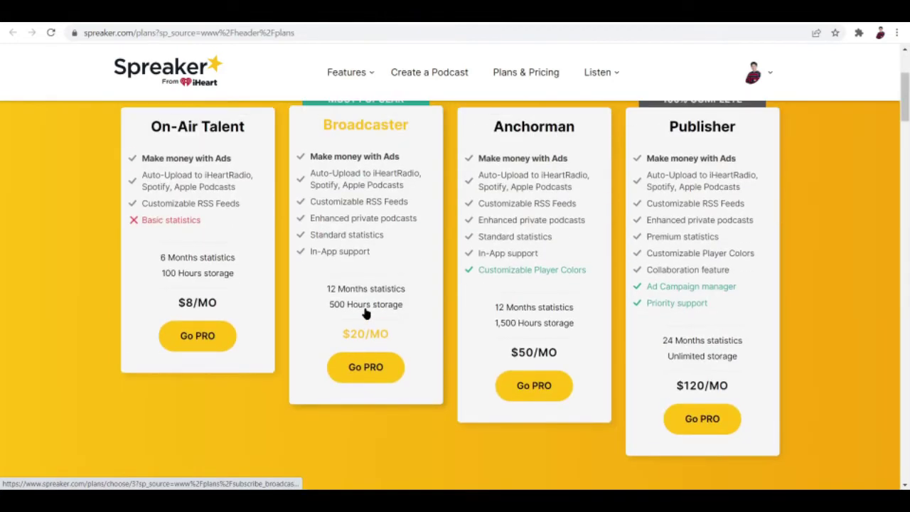
# Go back to the homepage and open the pricing page in a new tab
pyautogui.hotkey('alt', 'Left')
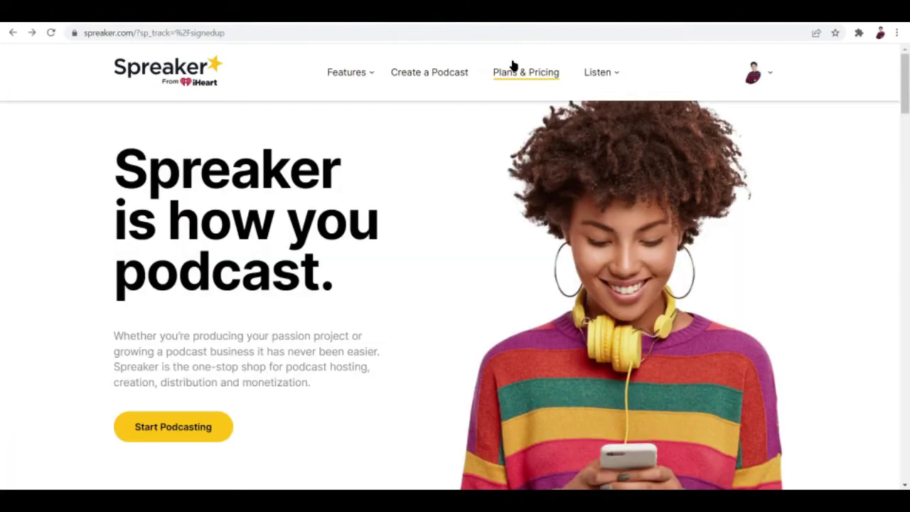
pyautogui.rightClick(511, 66)
pyautogui.click(561, 74)
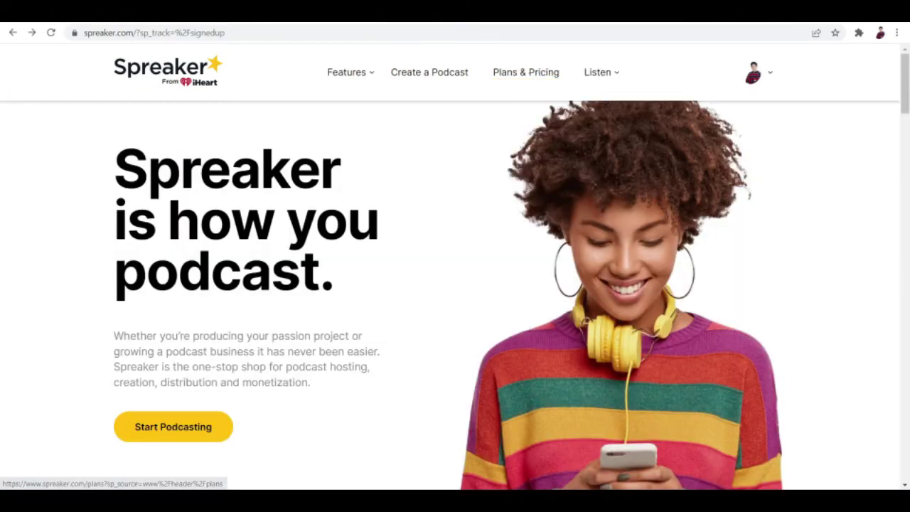
pyautogui.hotkey('alt', 'Right')
pyautogui.hotkey('ctrl', 'Tab')
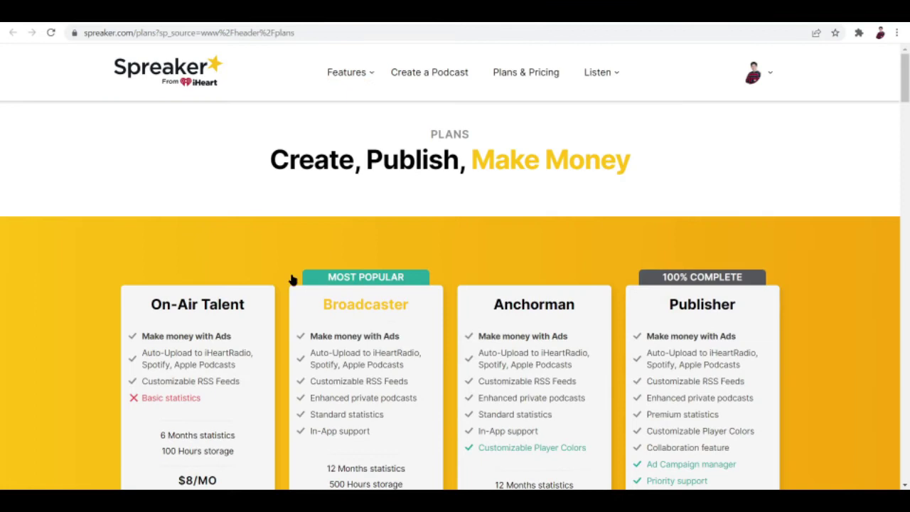
# Review the four paid plans, priced $8 to $120/MO, in the new tab
pyautogui.scroll(-1, 291, 279)
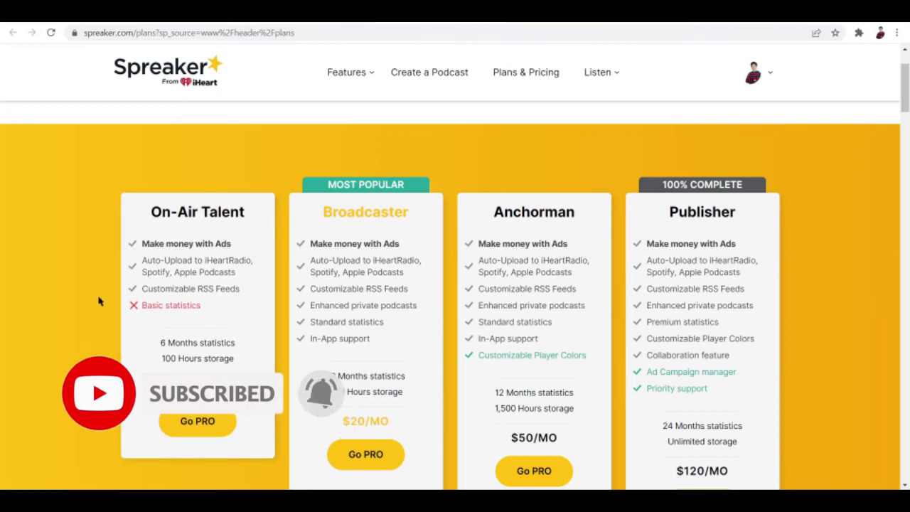
pyautogui.scroll(-1, 498, 256)
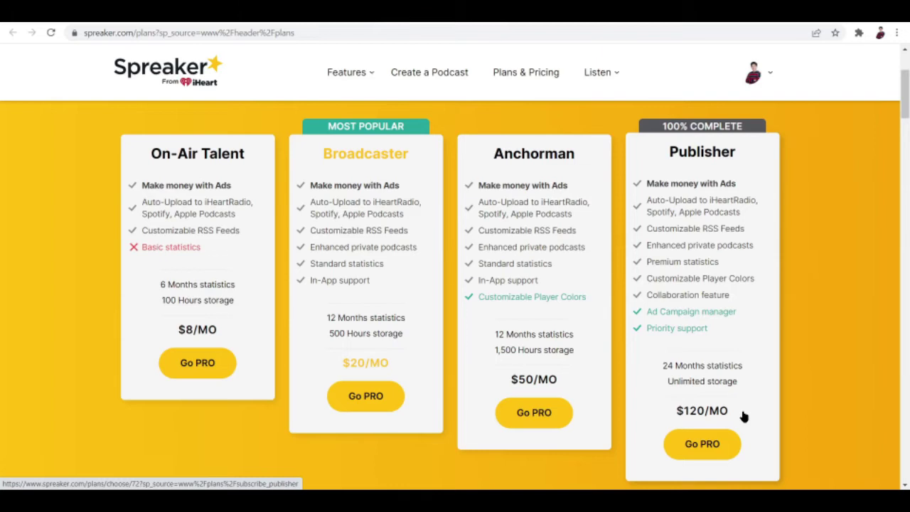
pyautogui.scroll(-5, 743, 416)
pyautogui.scroll(3, 743, 416)
pyautogui.scroll(2, 744, 417)
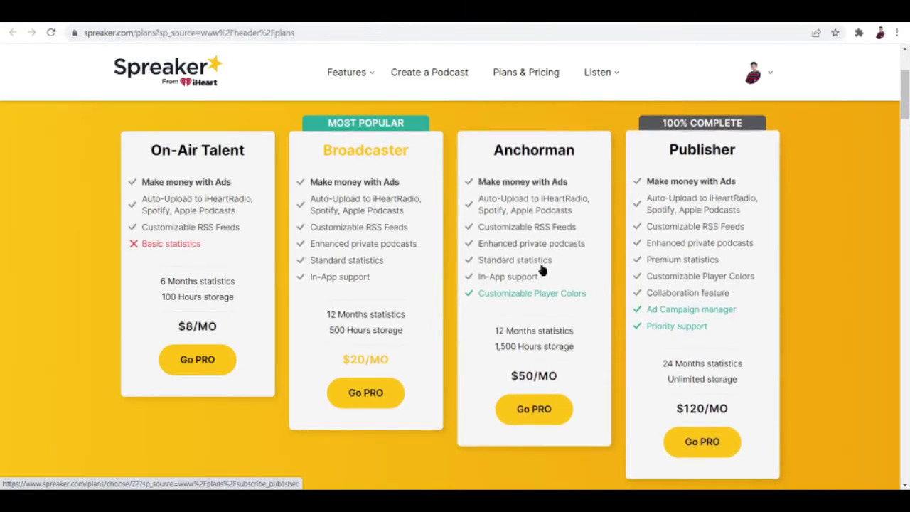
pyautogui.scroll(-1, 63, 305)
pyautogui.scroll(2, 63, 305)
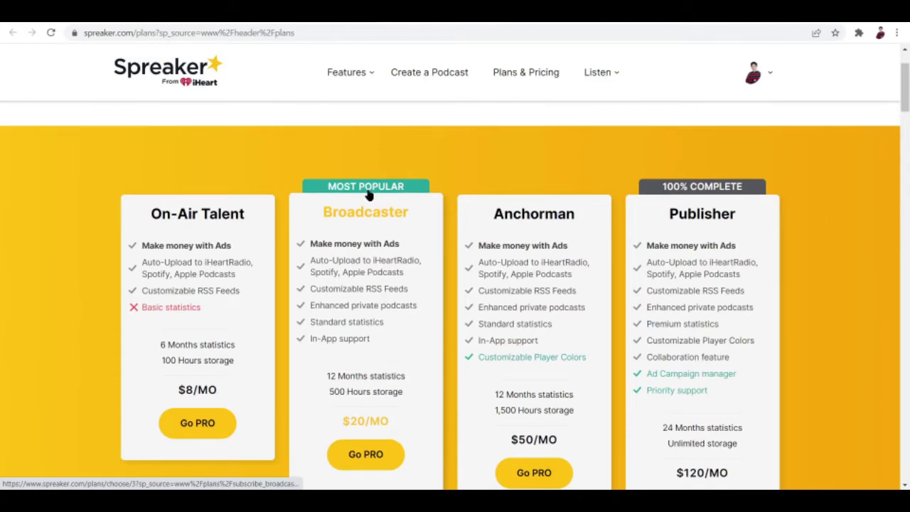
pyautogui.scroll(-1, 514, 242)
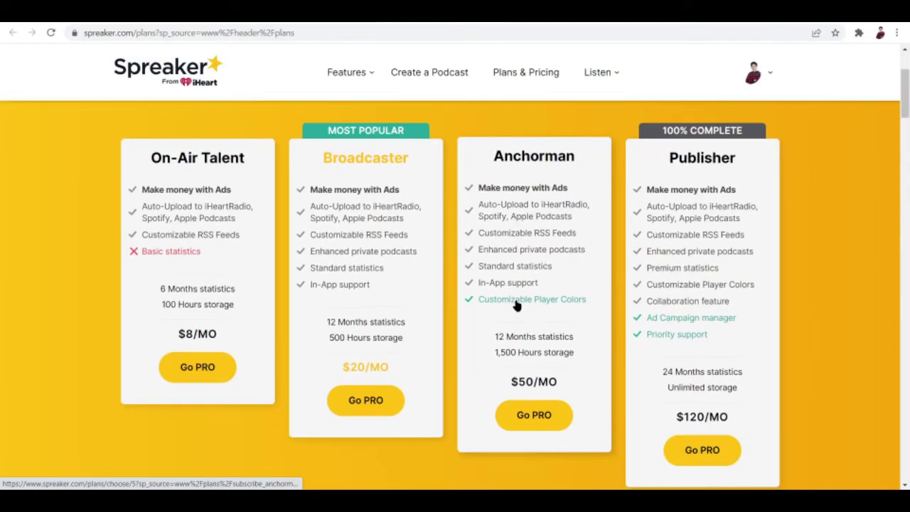
pyautogui.scroll(-1, 517, 305)
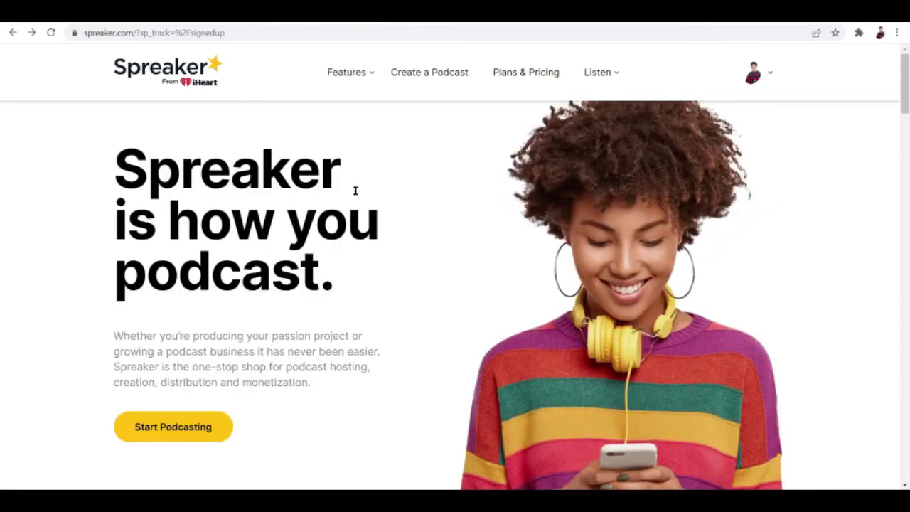
# Open Plans & Pricing, then return to the homepage
pyautogui.scroll(-1, 372, 191)
pyautogui.scroll(1, 372, 191)
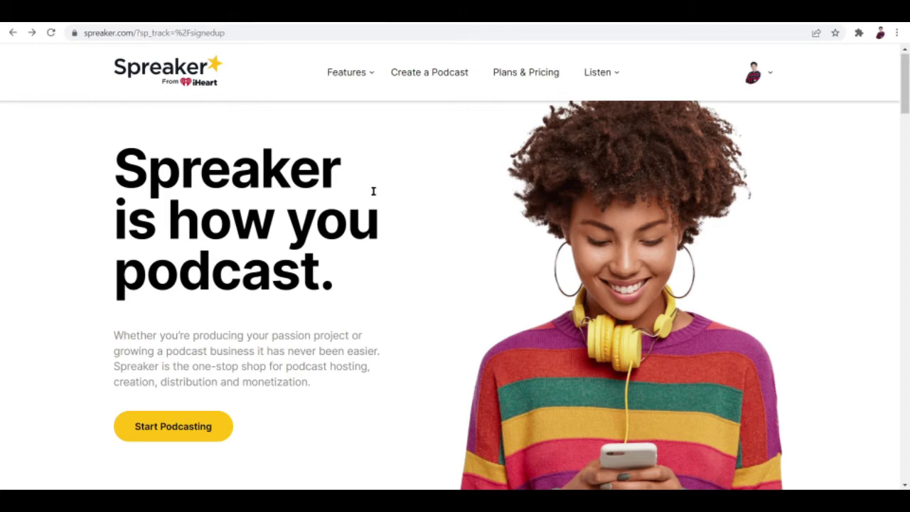
pyautogui.scroll(-2, 373, 190)
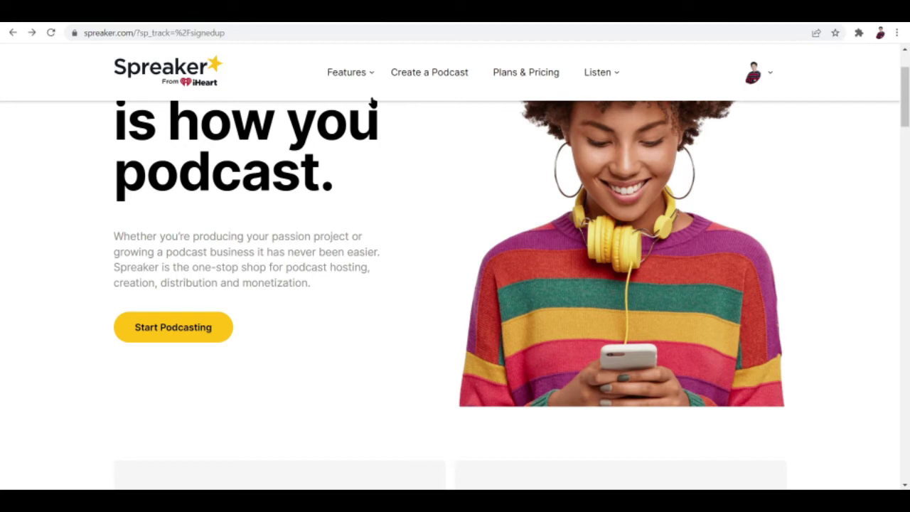
pyautogui.click(526, 72)
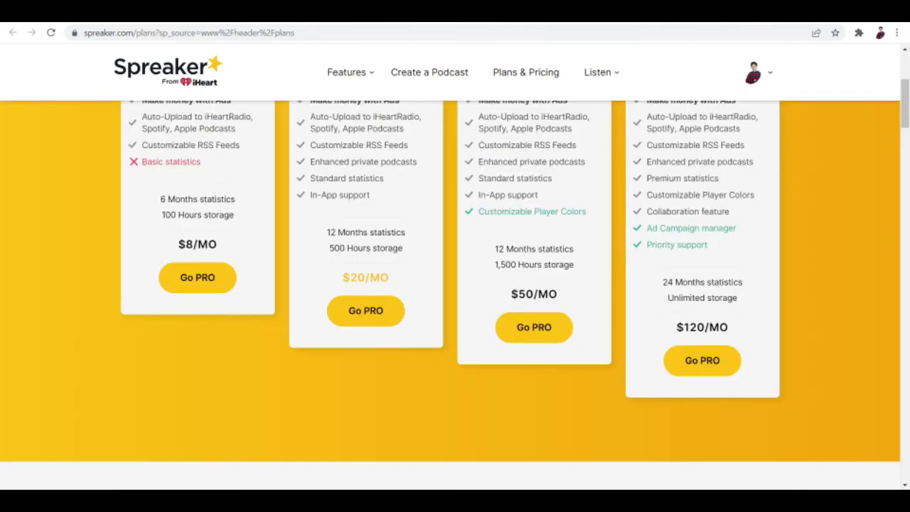
pyautogui.hotkey('alt', 'Left')
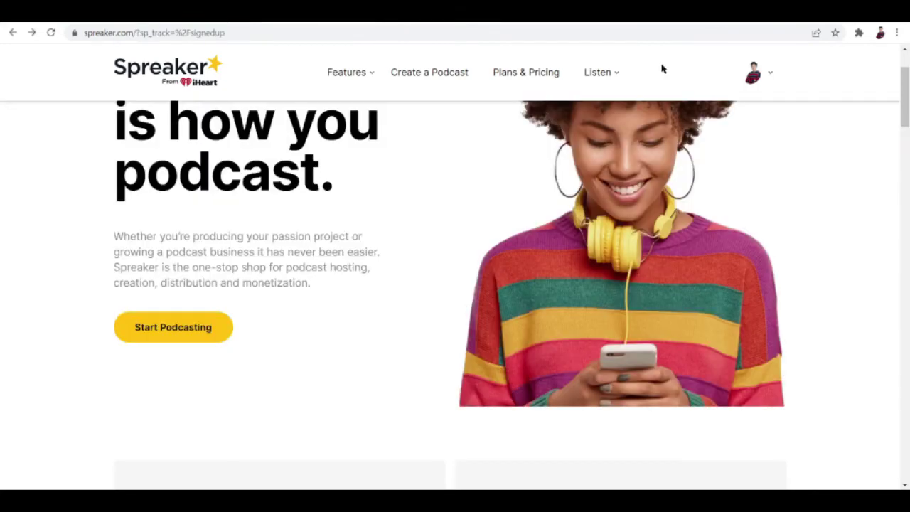
# Open My Podcasts from the avatar menu, showing 0 of 5 h storage and no podcasts
pyautogui.click(771, 78)
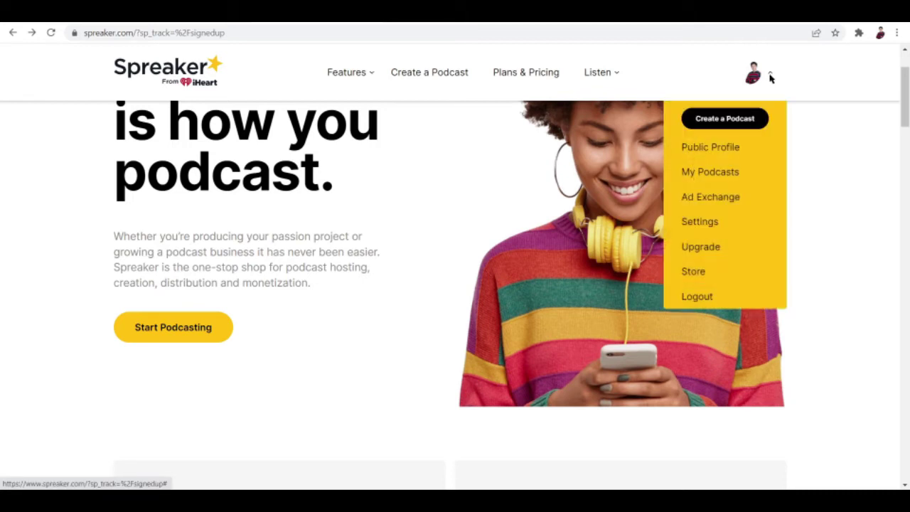
pyautogui.click(708, 172)
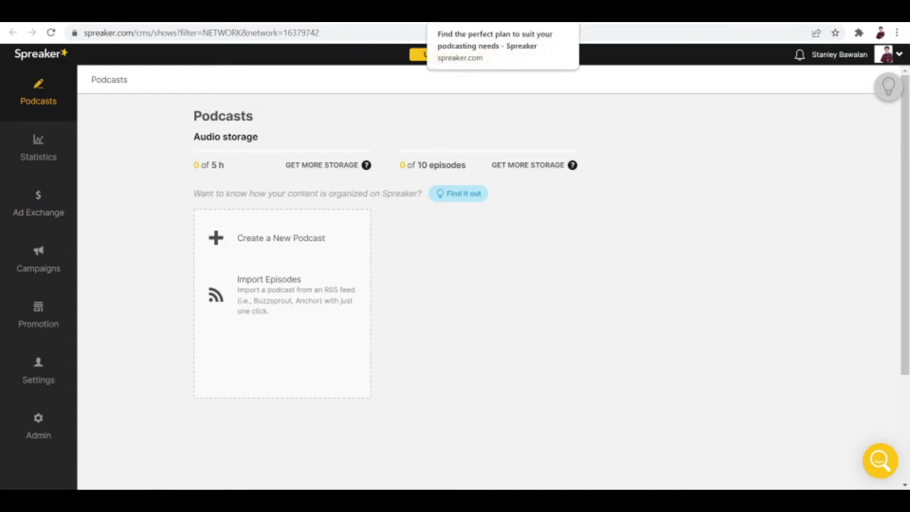
pyautogui.click(497, 11)
pyautogui.scroll(1, 203, 282)
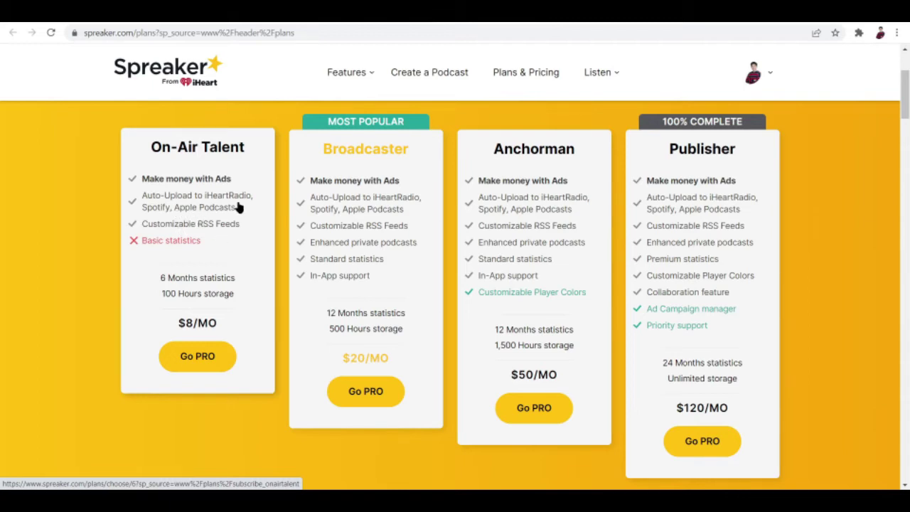
pyautogui.click(341, 11)
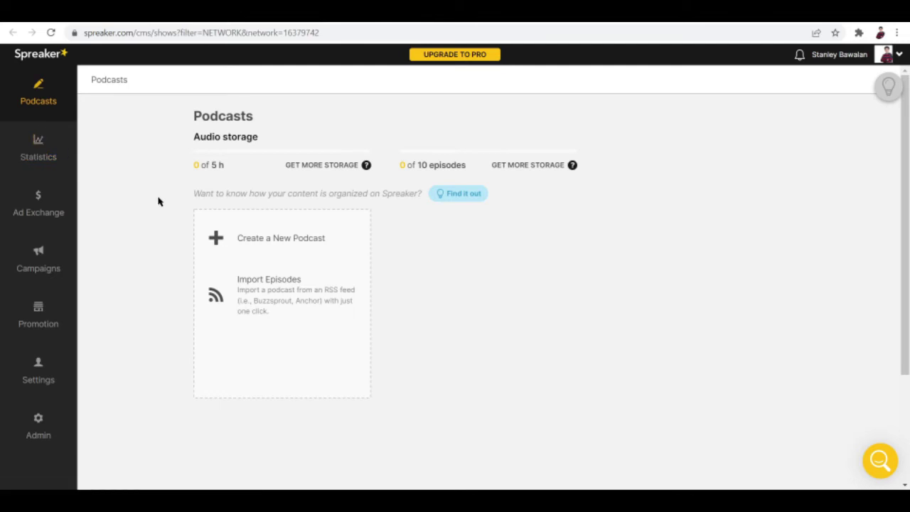
# Start a new podcast with Create a New Podcast and scroll through the form
pyautogui.click(288, 239)
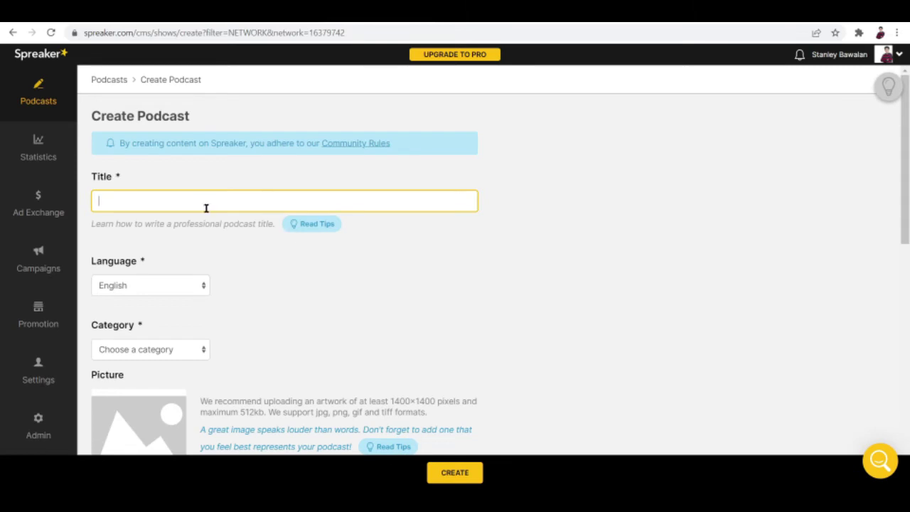
pyautogui.scroll(-1, 201, 206)
pyautogui.scroll(-1, 201, 206)
pyautogui.click(191, 204)
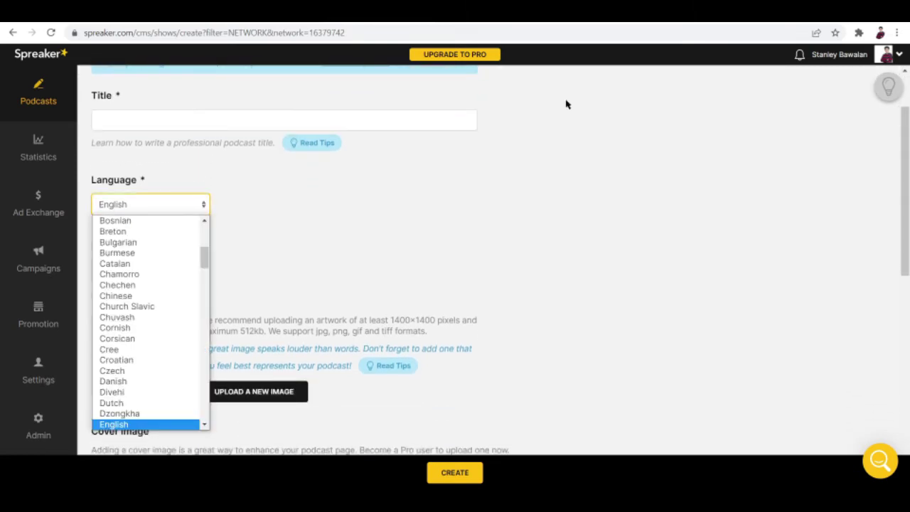
pyautogui.click(540, 164)
pyautogui.scroll(1, 540, 164)
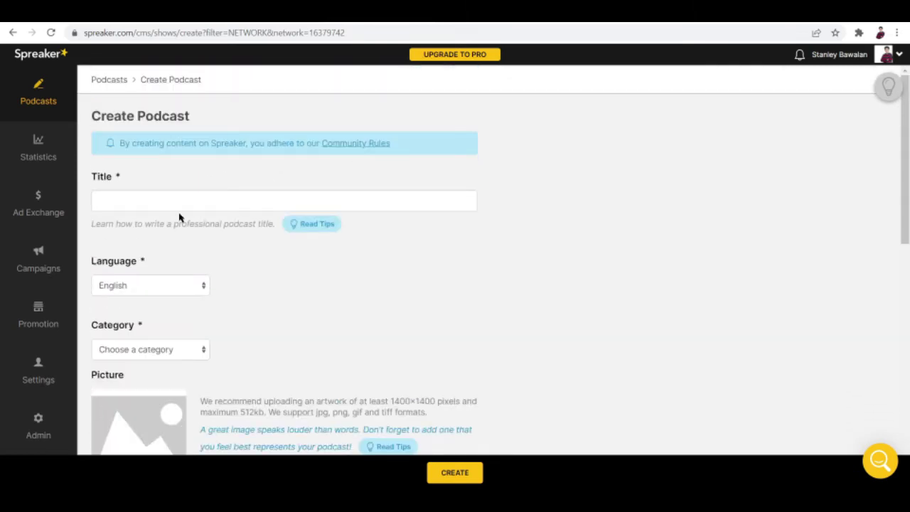
pyautogui.scroll(-1, 179, 217)
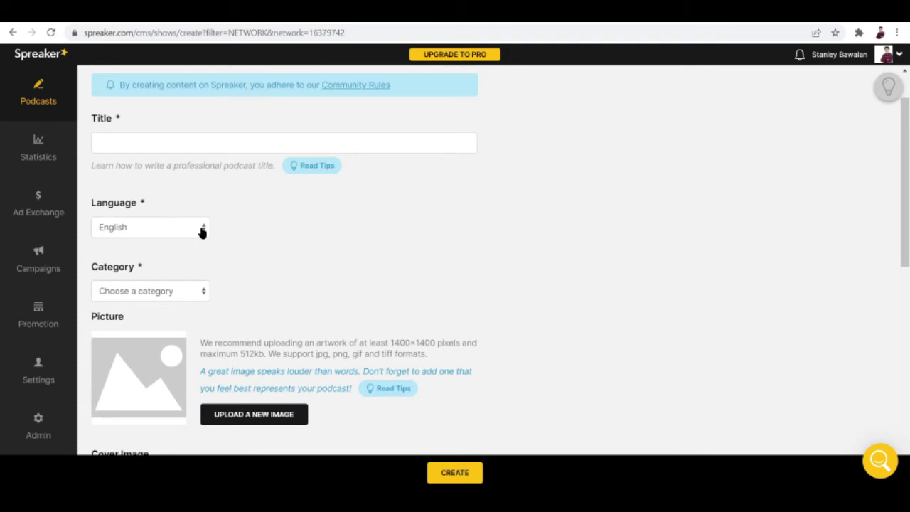
# Browse the Language list and keep English selected
pyautogui.click(202, 230)
pyautogui.scroll(-15, 159, 375)
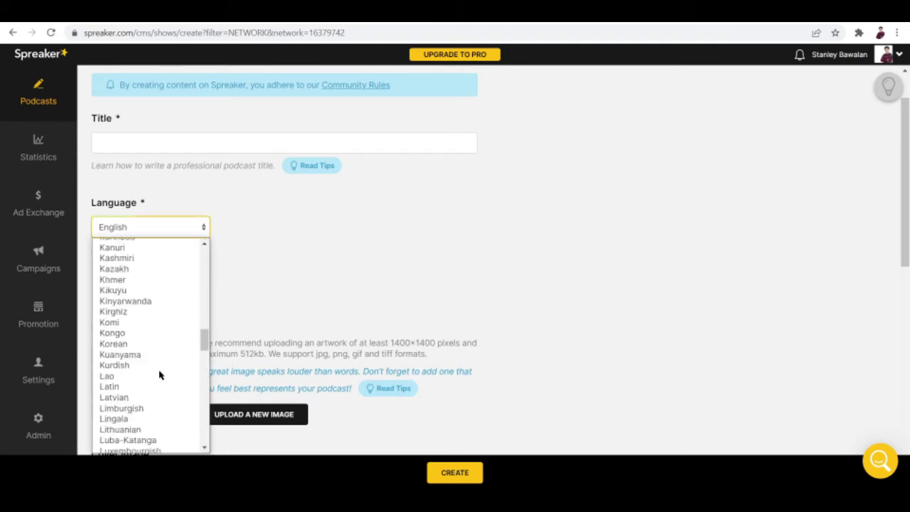
pyautogui.scroll(-5, 159, 375)
pyautogui.scroll(20, 159, 374)
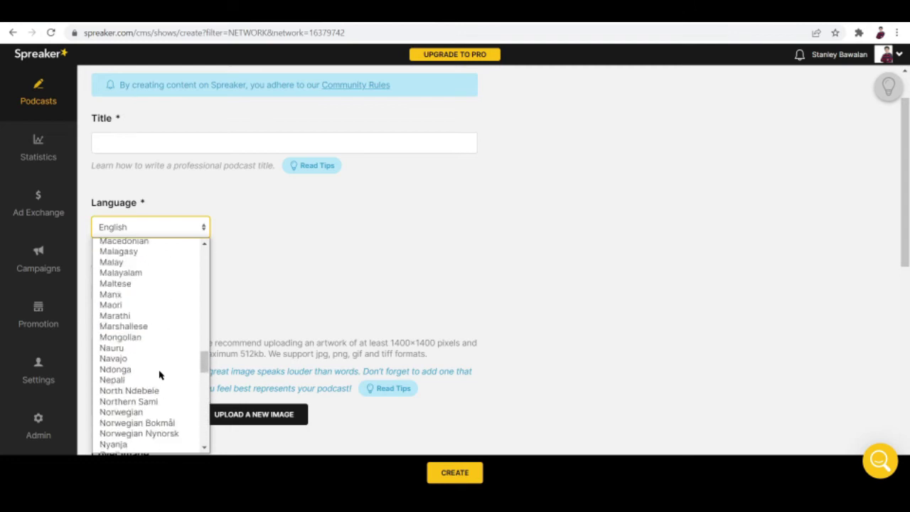
pyautogui.scroll(-2, 130, 317)
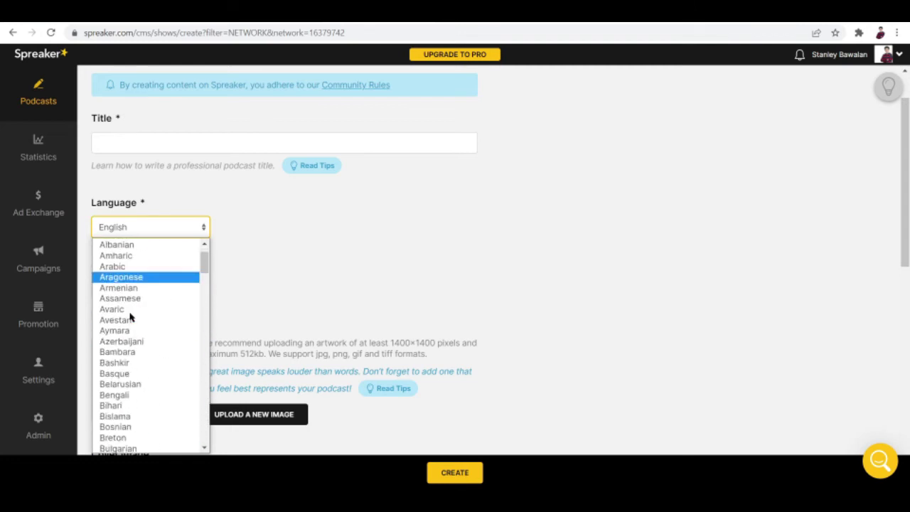
pyautogui.click(307, 263)
pyautogui.scroll(-1, 213, 237)
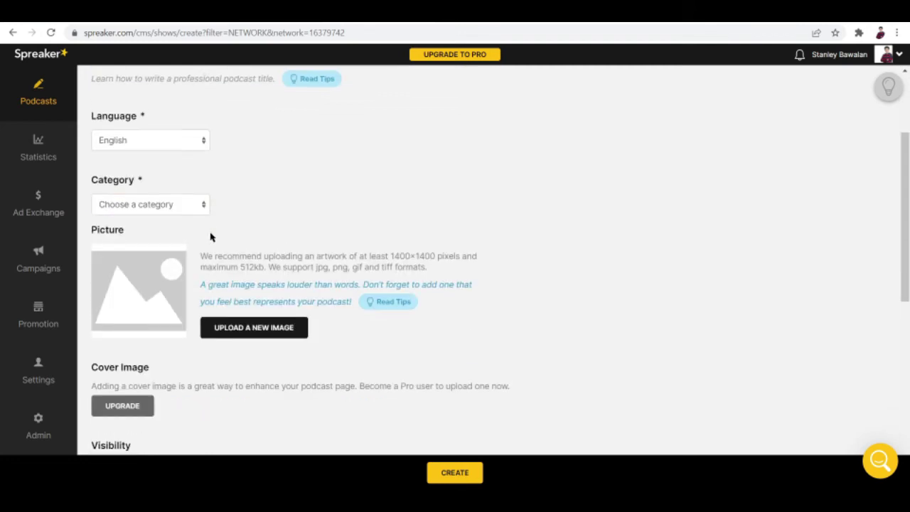
# Scroll through the Category list and close it without choosing a category
pyautogui.click(197, 207)
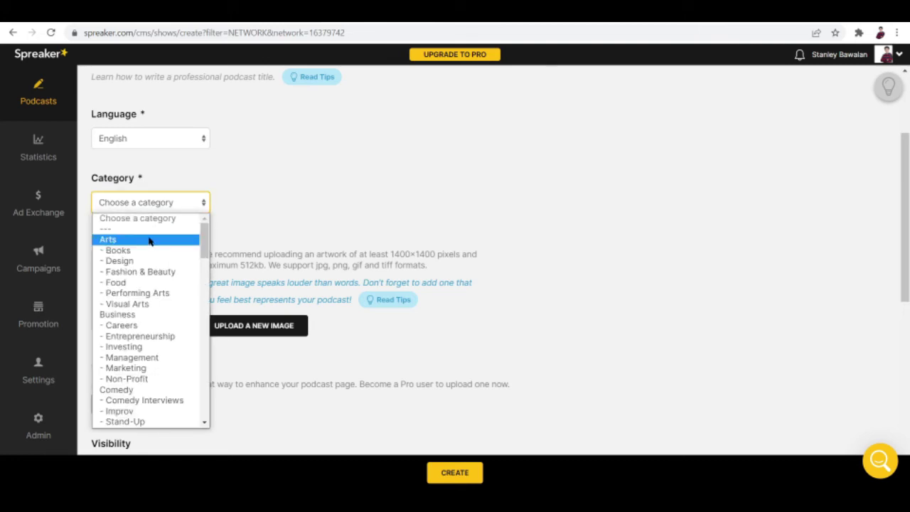
pyautogui.scroll(-1, 122, 317)
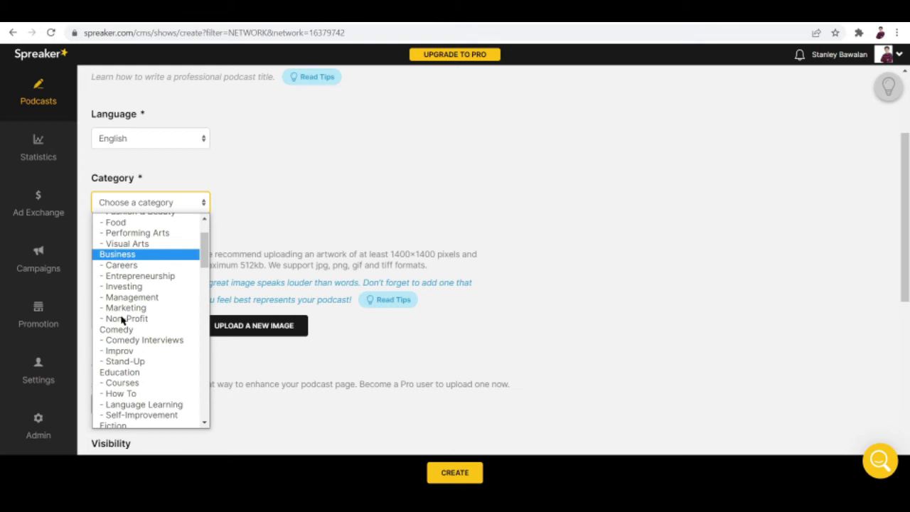
pyautogui.scroll(-1, 121, 321)
pyautogui.scroll(-2, 121, 321)
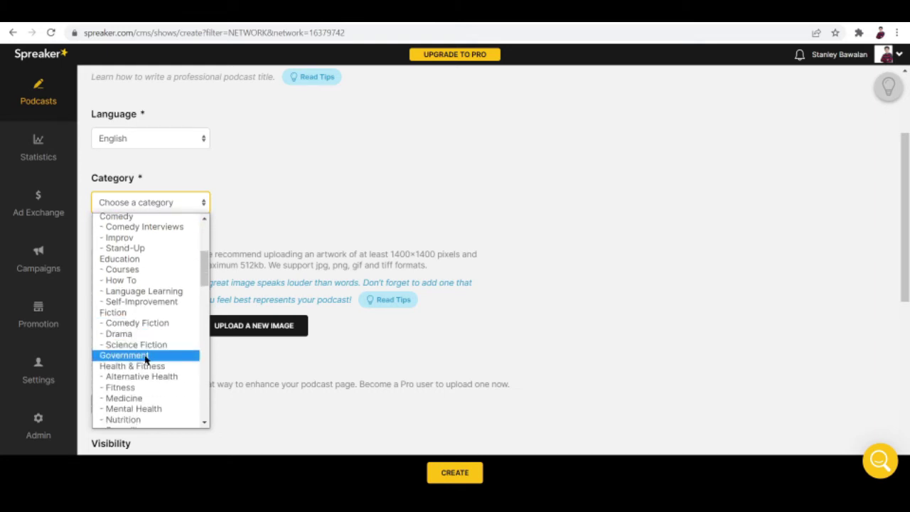
pyautogui.scroll(-3, 146, 378)
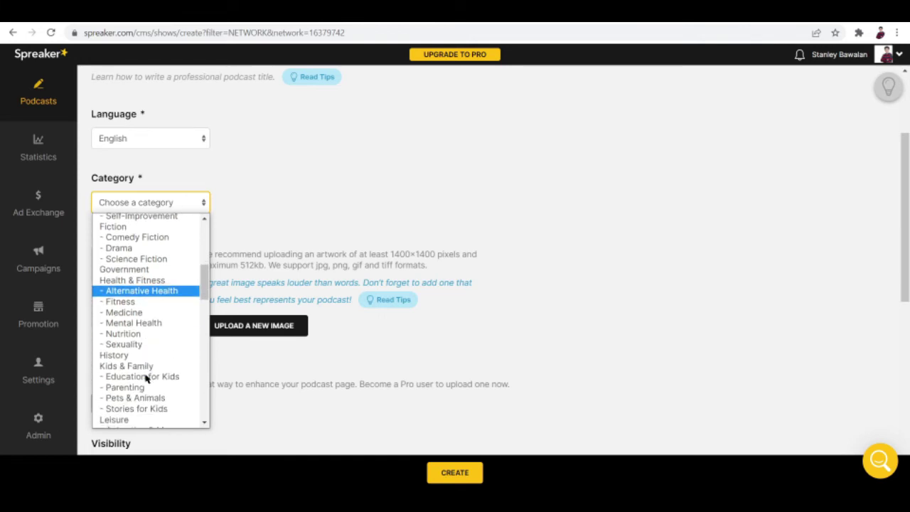
pyautogui.scroll(-6, 147, 373)
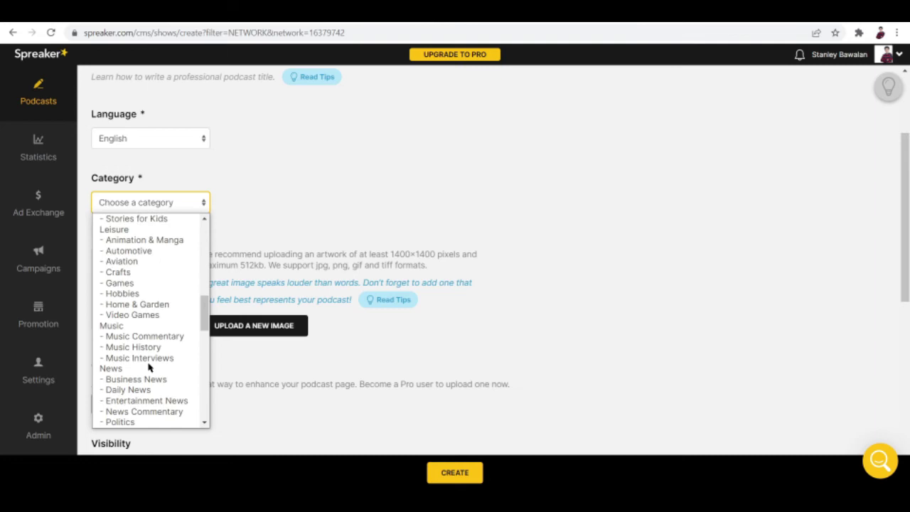
pyautogui.scroll(-7, 148, 367)
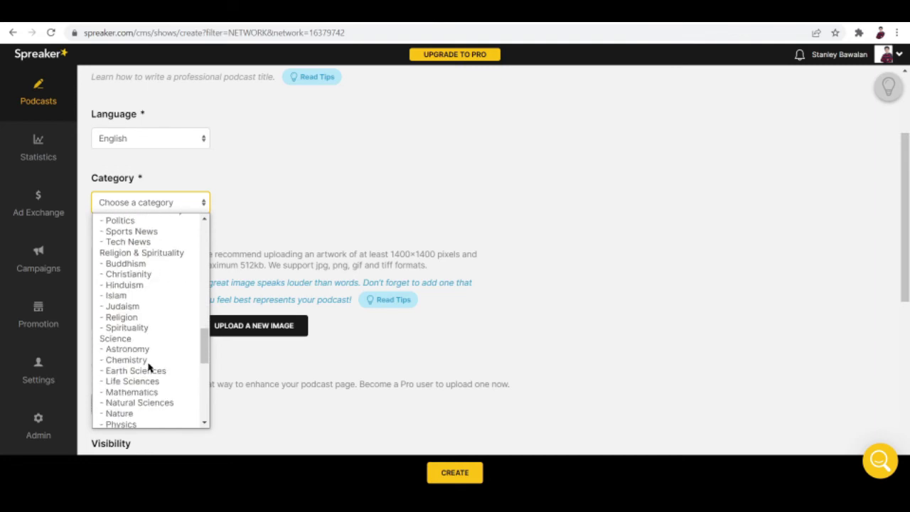
pyautogui.scroll(-5, 148, 366)
pyautogui.scroll(-3, 148, 366)
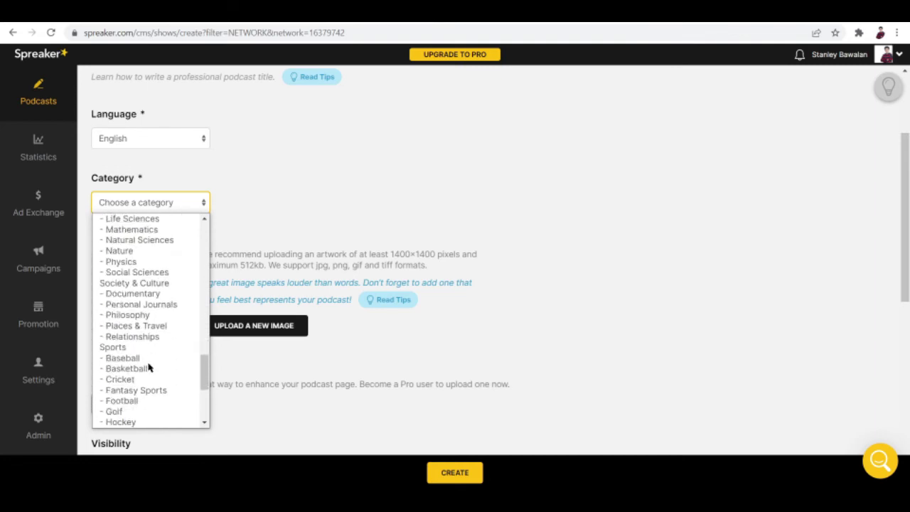
pyautogui.scroll(-4, 148, 367)
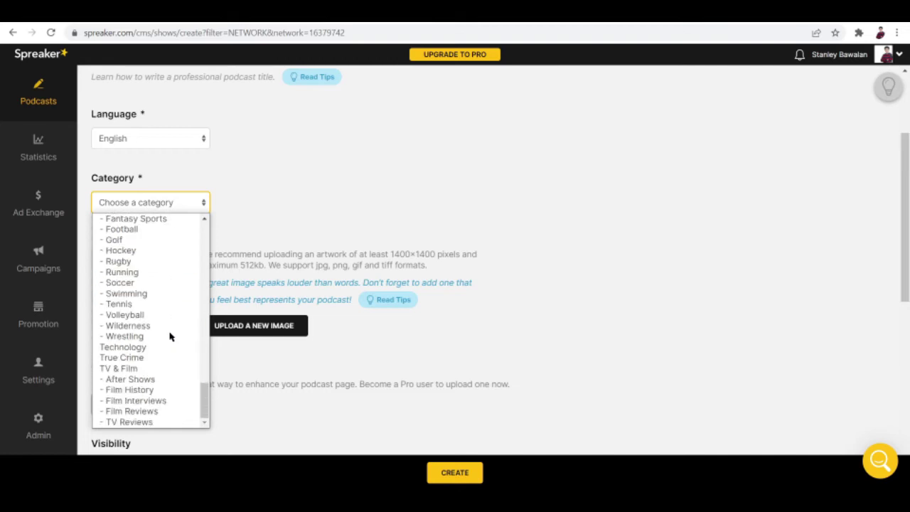
pyautogui.click(375, 210)
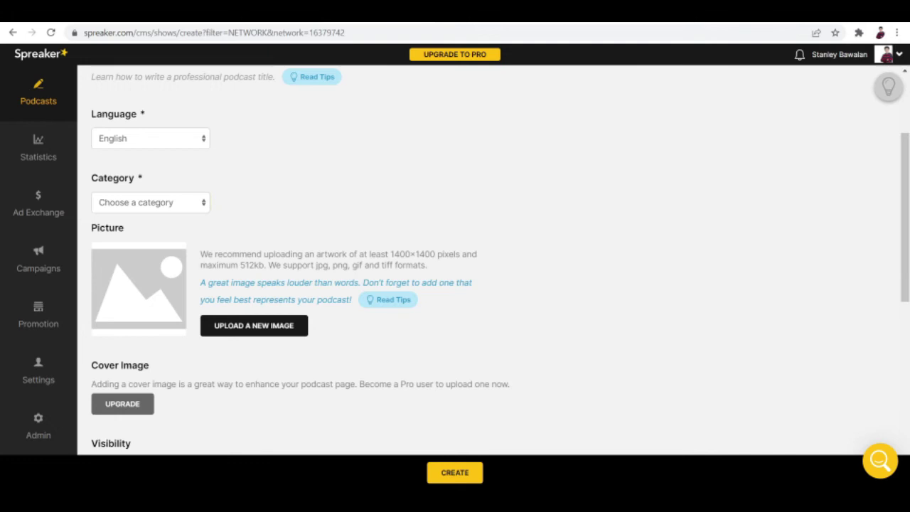
# Load canva.com in the other tab and dismiss the 'Team up. Save up.' Canva Pro popup
pyautogui.hotkey('ctrl', 'Tab')
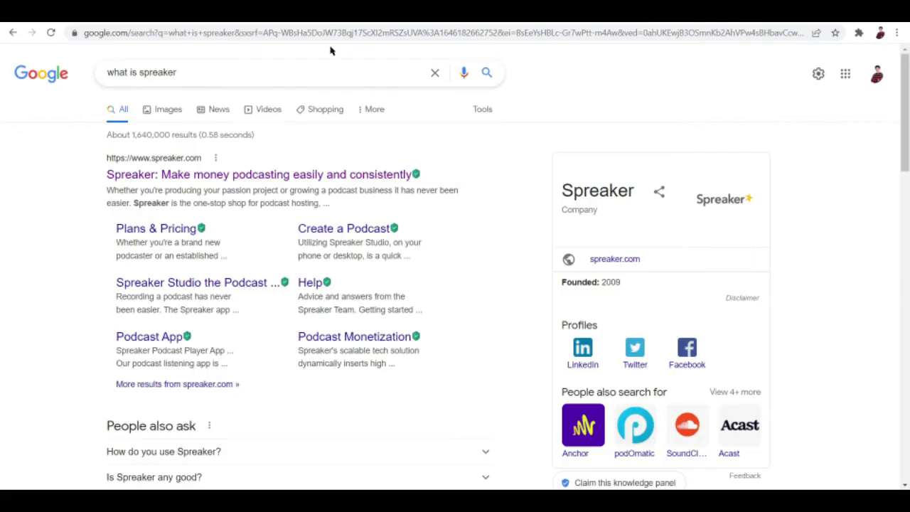
pyautogui.click(306, 32)
pyautogui.write('canva')
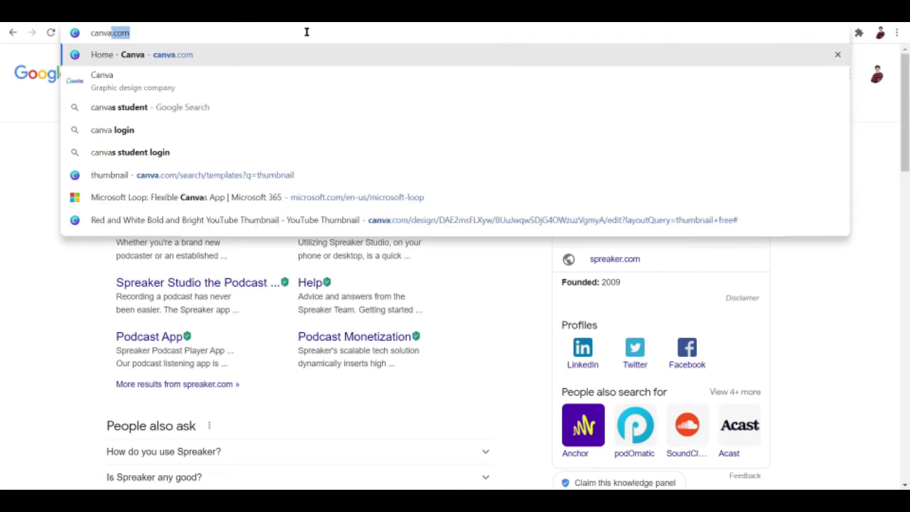
pyautogui.press('Return')
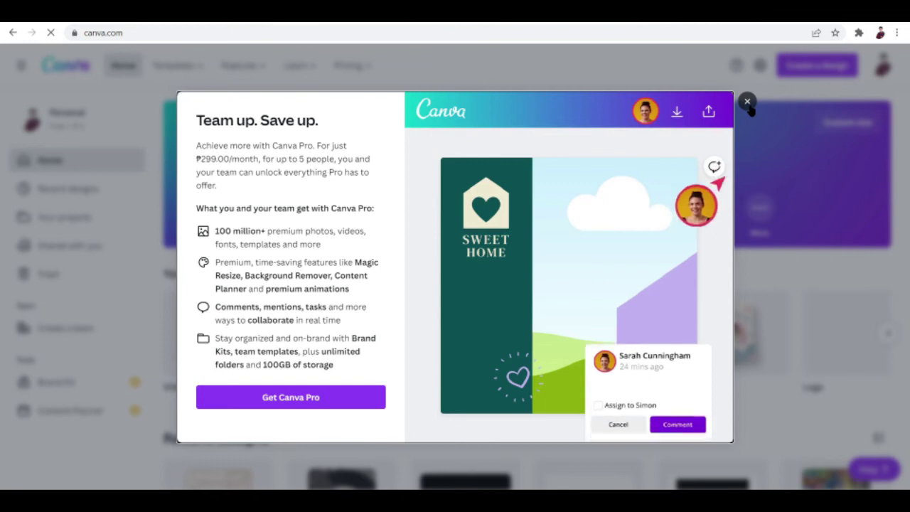
pyautogui.click(747, 102)
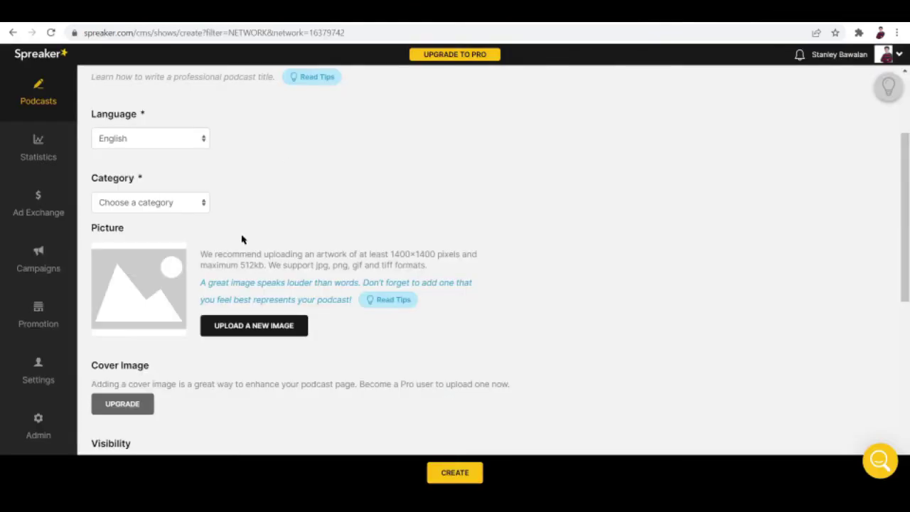
pyautogui.scroll(-1, 277, 270)
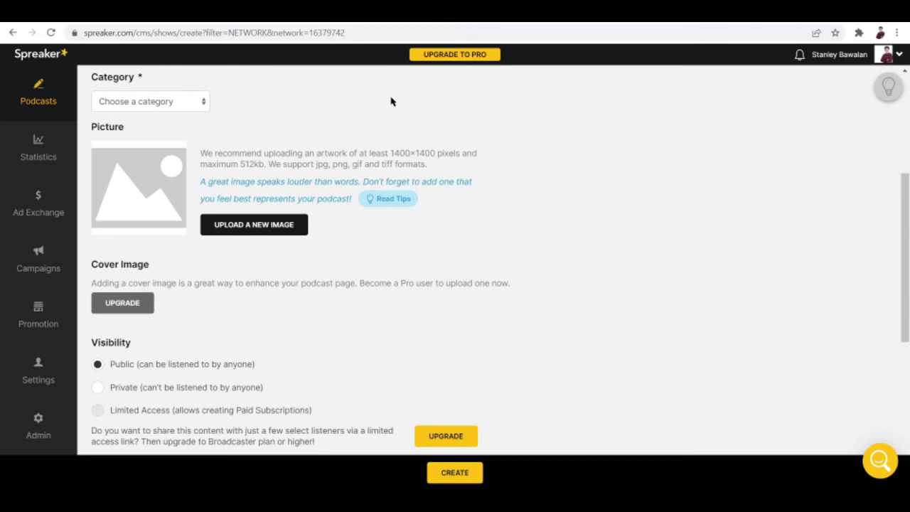
pyautogui.click(293, 224)
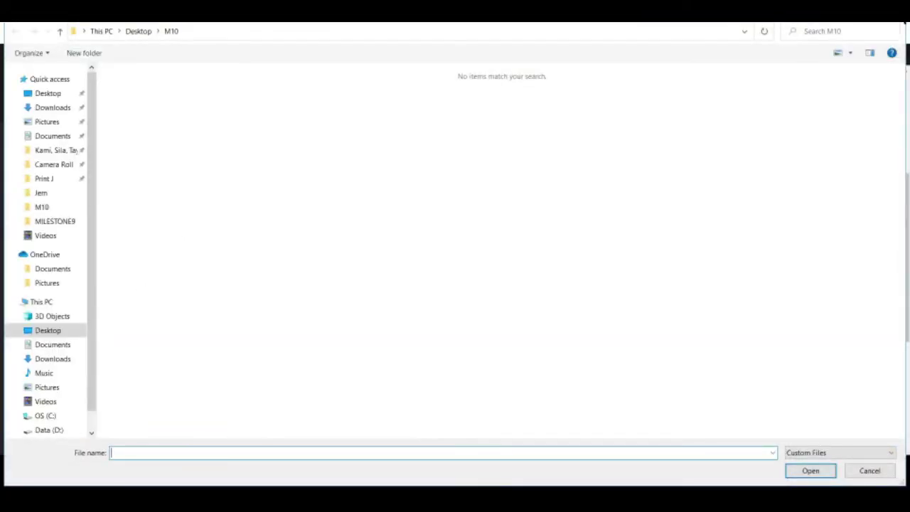
pyautogui.press('Escape')
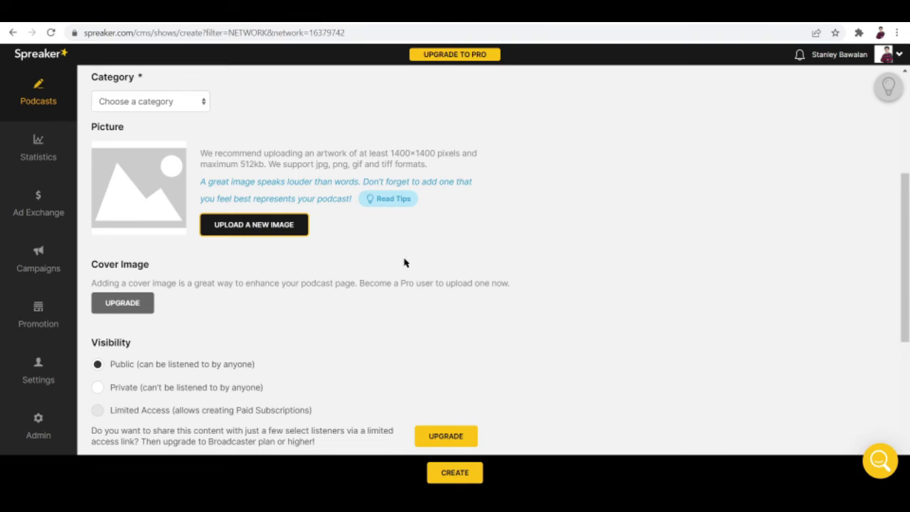
pyautogui.scroll(-1, 81, 325)
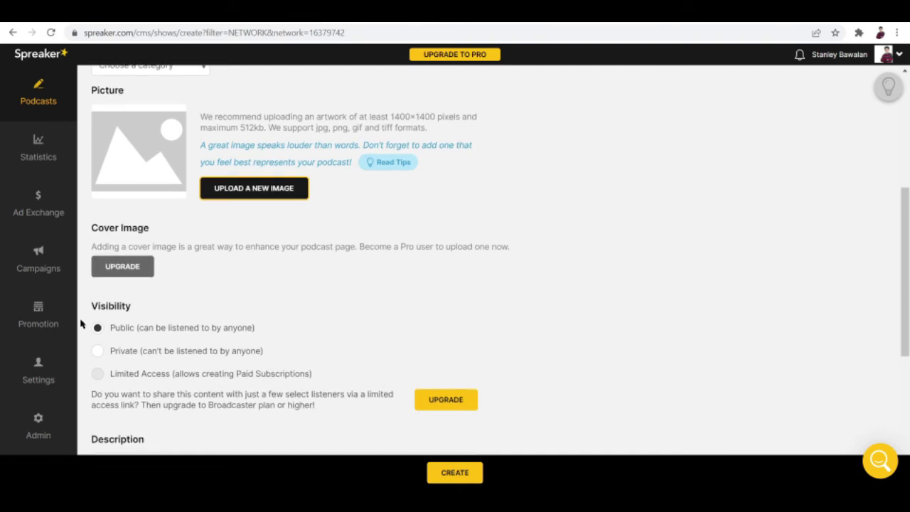
pyautogui.scroll(-2, 147, 320)
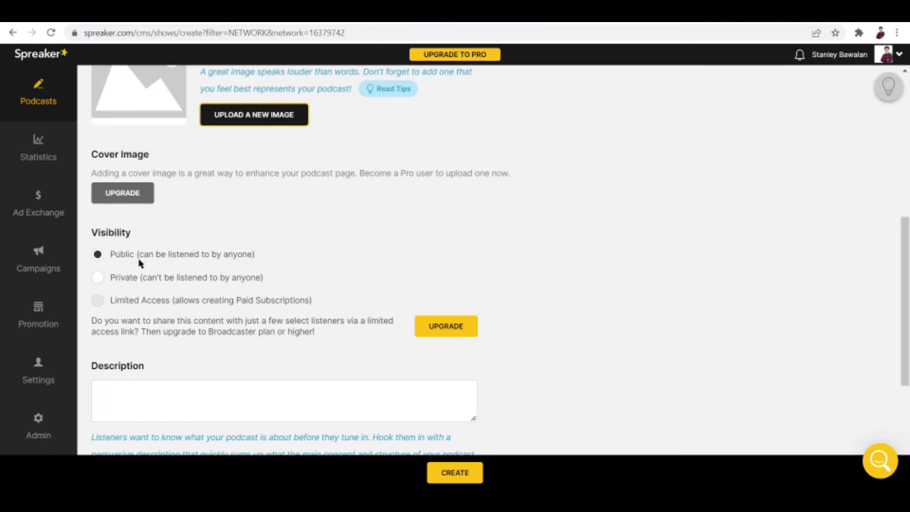
pyautogui.scroll(-1, 121, 291)
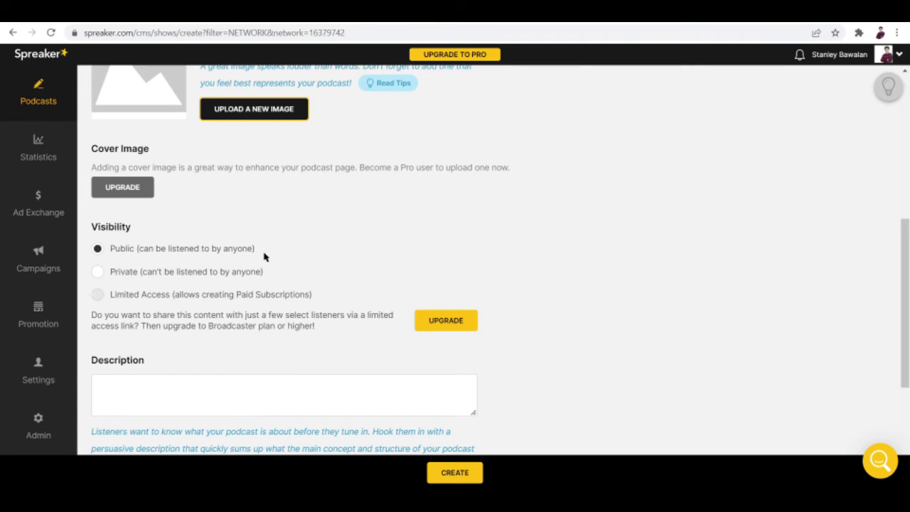
pyautogui.scroll(-3, 264, 257)
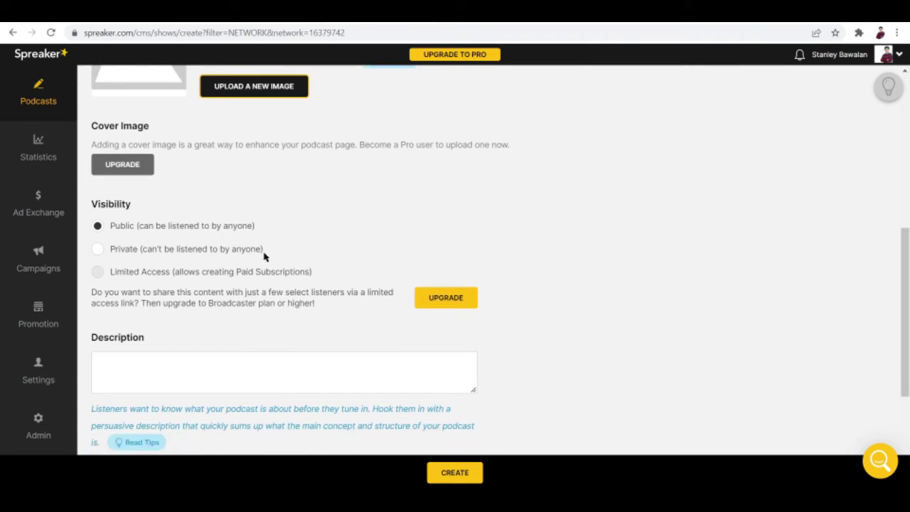
pyautogui.click(222, 200)
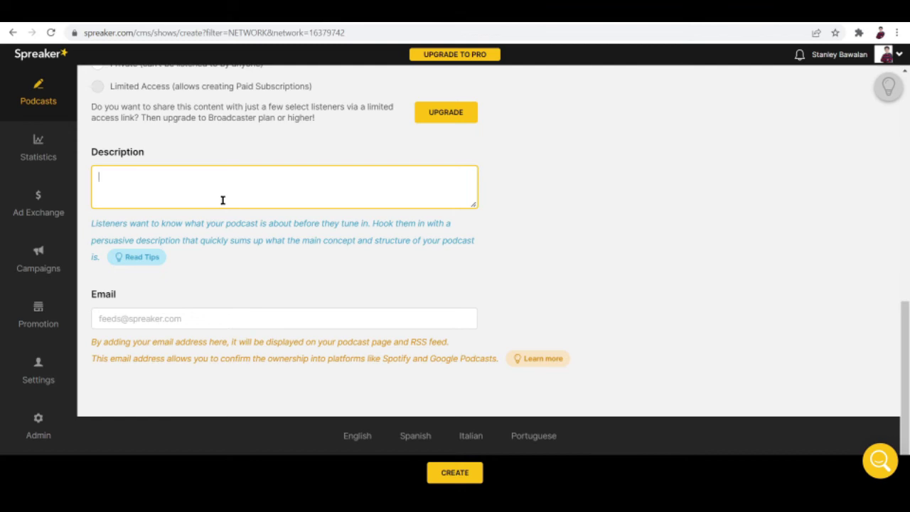
# Click into the podcast's contact Email field, dismiss autofill, and scroll the form
pyautogui.scroll(-1, 222, 200)
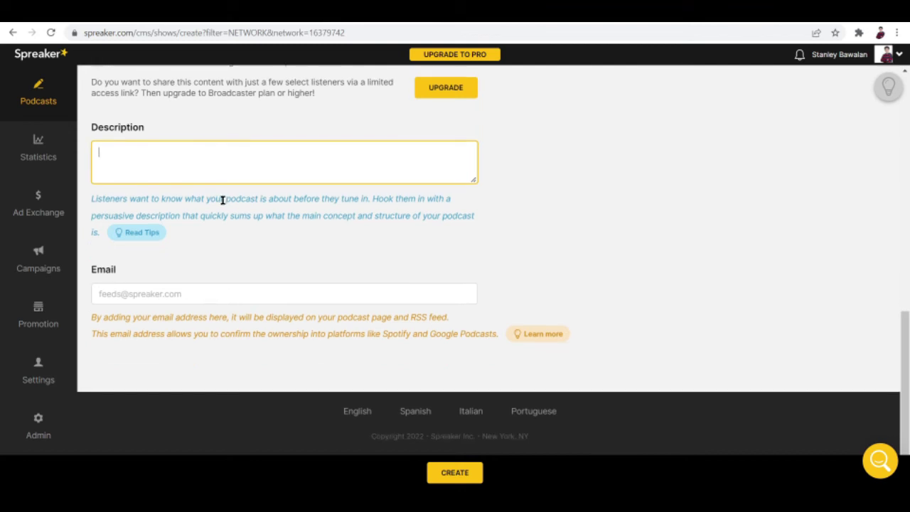
pyautogui.click(122, 294)
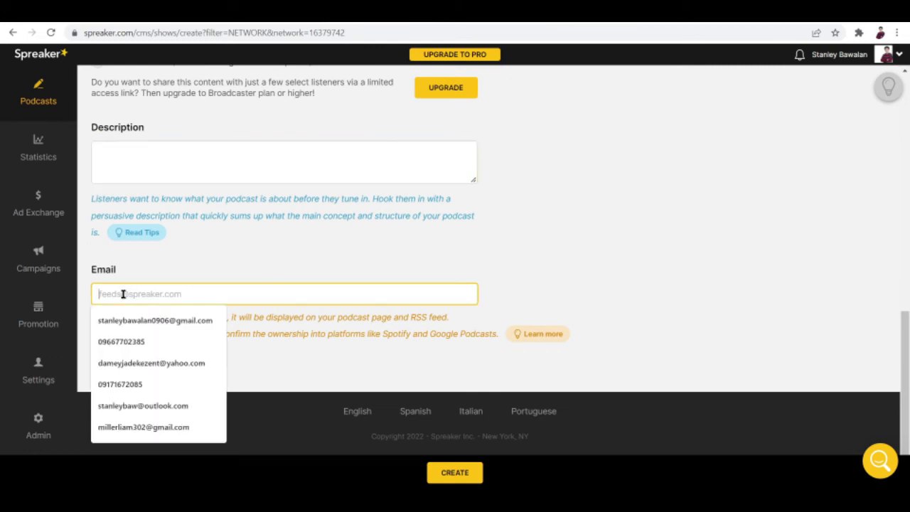
pyautogui.click(258, 254)
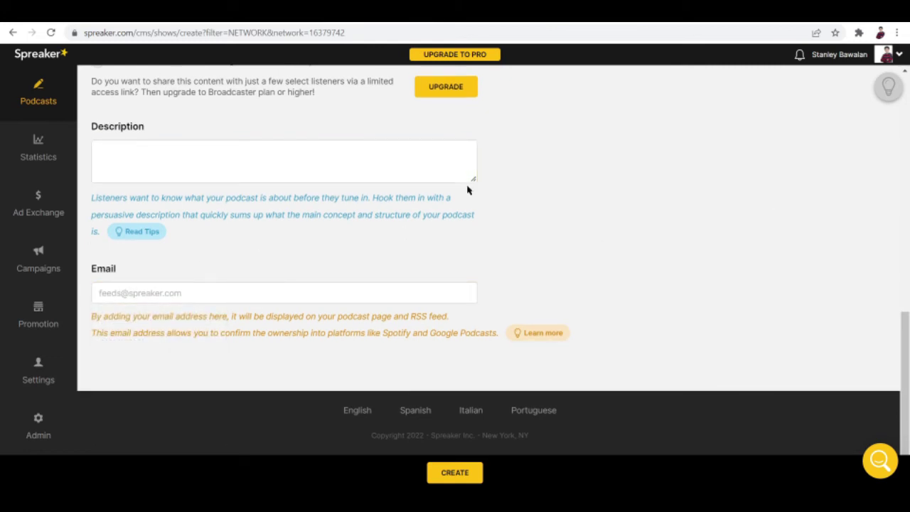
pyautogui.scroll(3, 483, 179)
pyautogui.scroll(-3, 483, 178)
pyautogui.scroll(4, 554, 284)
pyautogui.scroll(5, 559, 262)
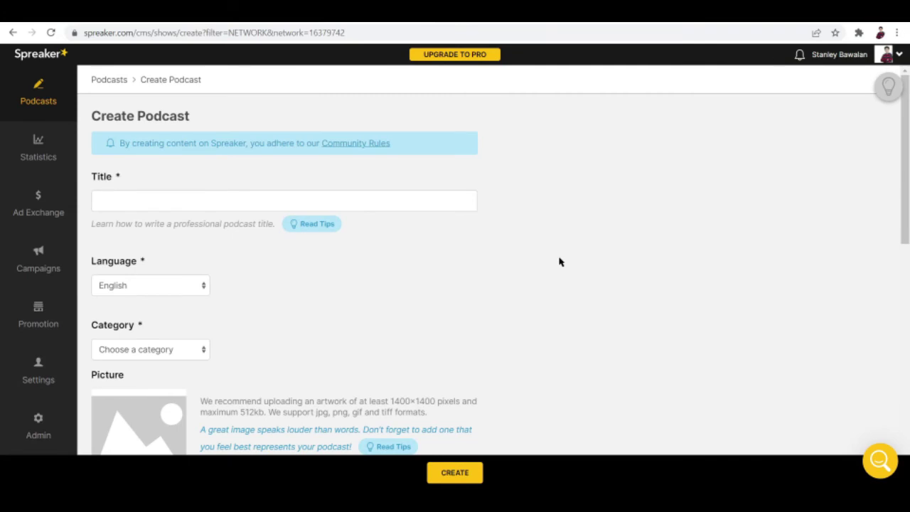
# Scroll down and open Statistics, showing 0 downloads over the last 30 days
pyautogui.scroll(-4, 559, 262)
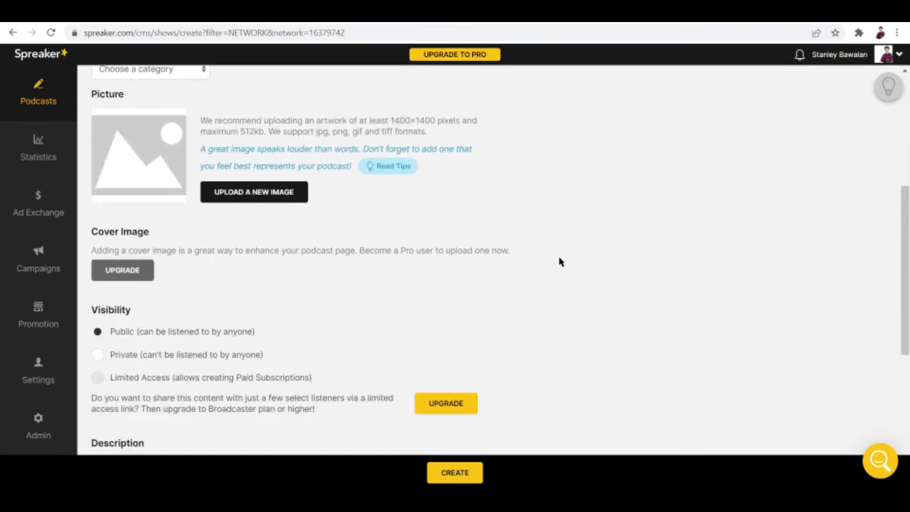
pyautogui.scroll(-4, 559, 262)
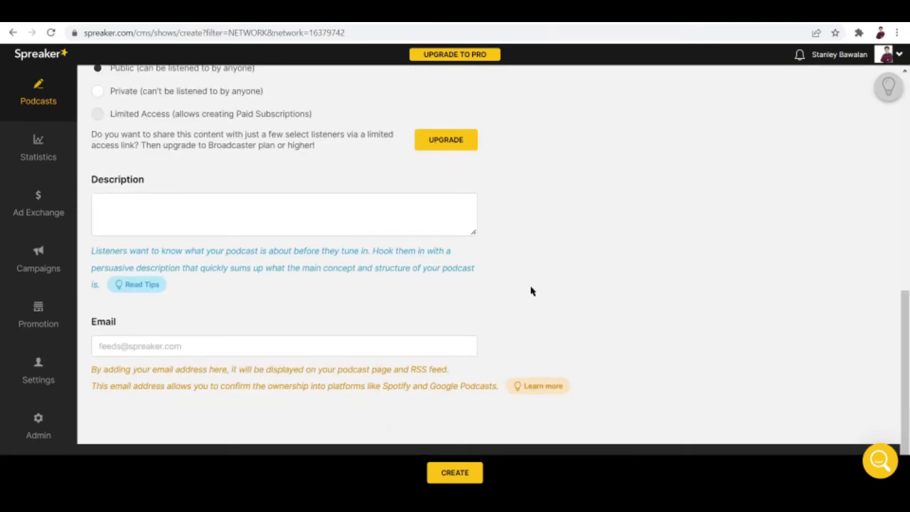
pyautogui.scroll(-1, 531, 291)
pyautogui.click(56, 175)
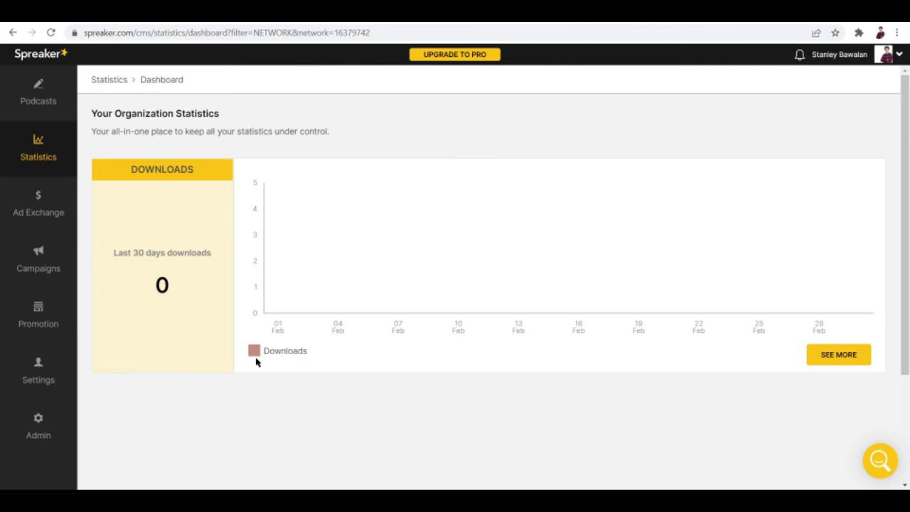
# Open the detailed Downloads statistics via SEE MORE, scroll them, then go back to the Statistics dashboard
pyautogui.click(845, 364)
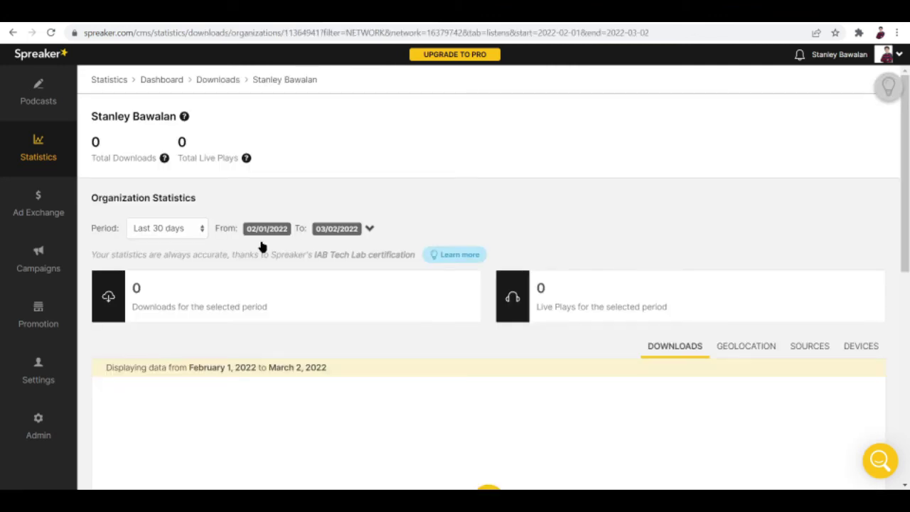
pyautogui.scroll(-2, 260, 288)
pyautogui.scroll(1, 261, 289)
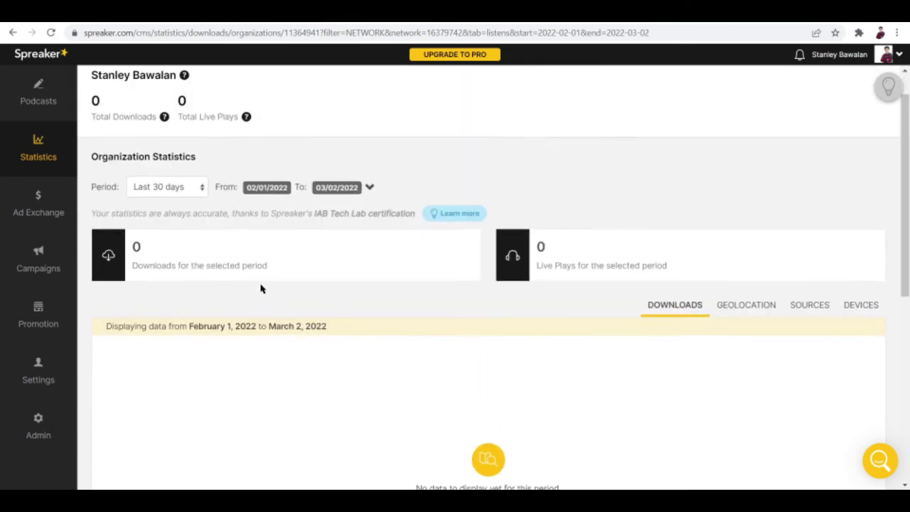
pyautogui.scroll(-1, 98, 290)
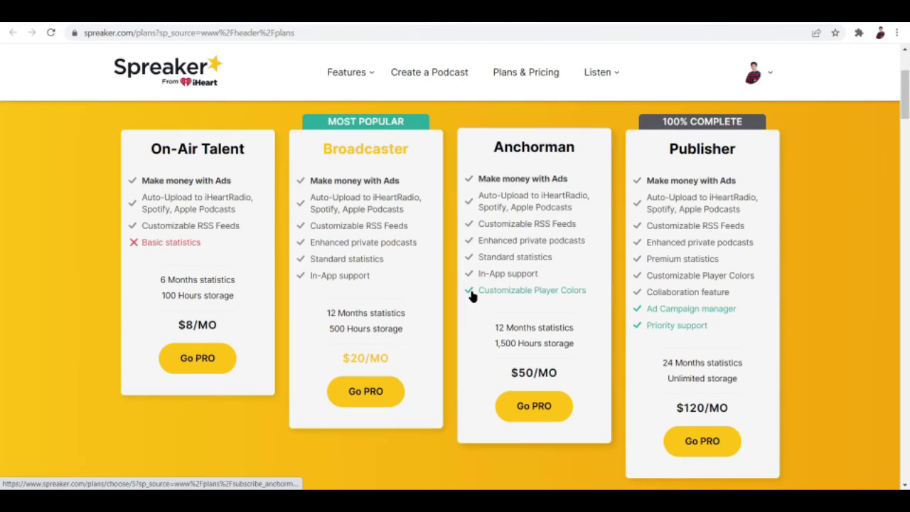
pyautogui.click(377, 13)
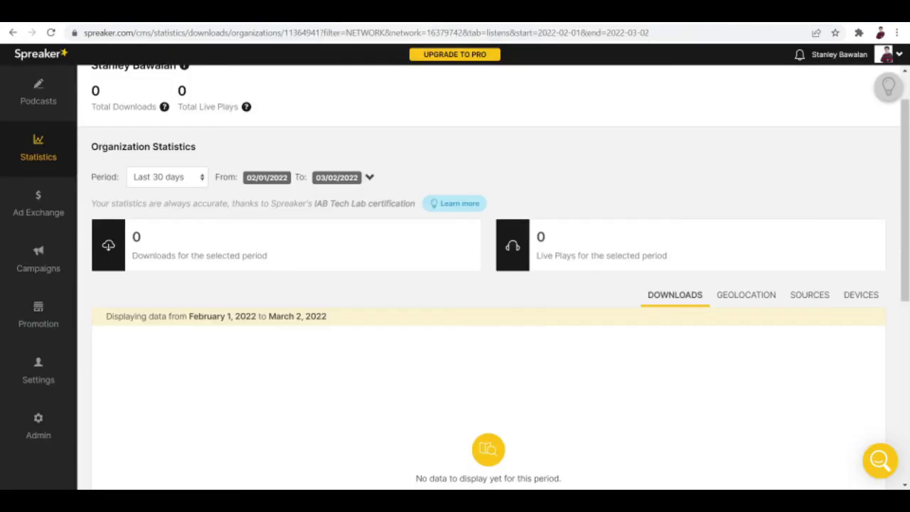
pyautogui.click(12, 33)
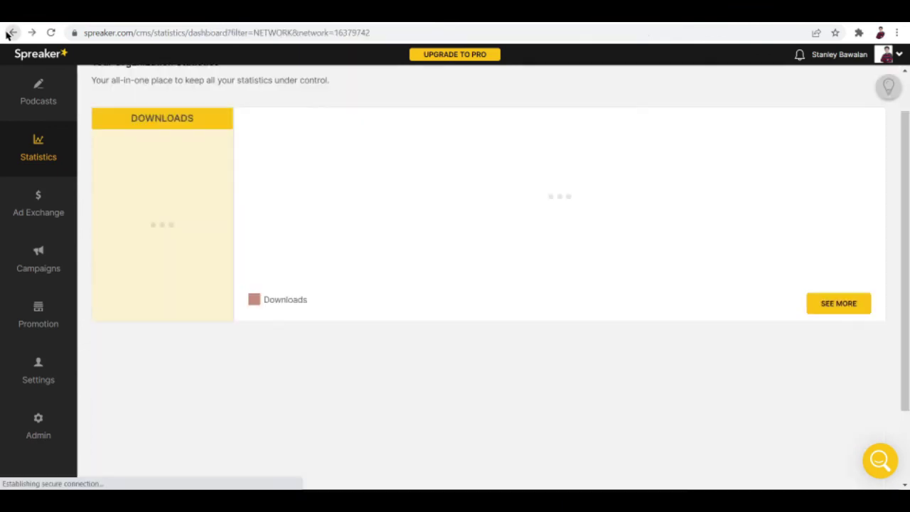
# Open Ad Exchange and scroll its 'Make money from day one' upgrade page
pyautogui.click(44, 219)
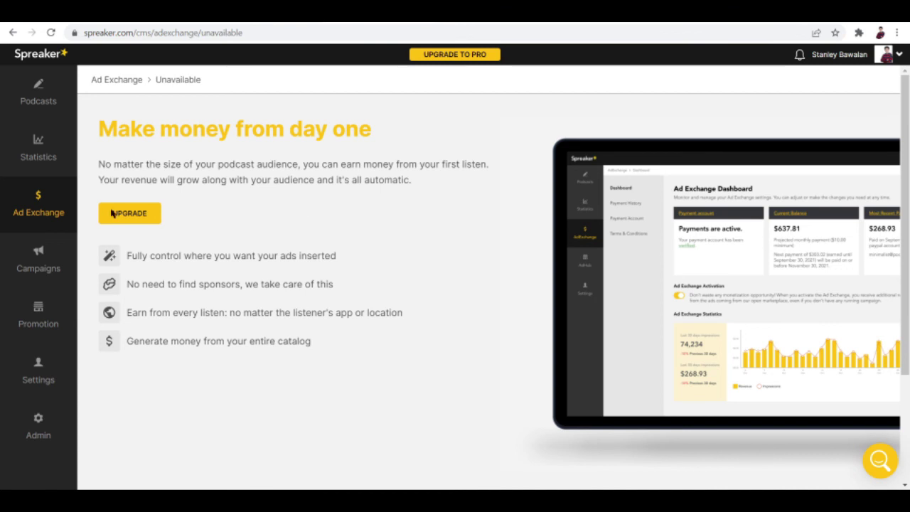
pyautogui.scroll(-2, 302, 221)
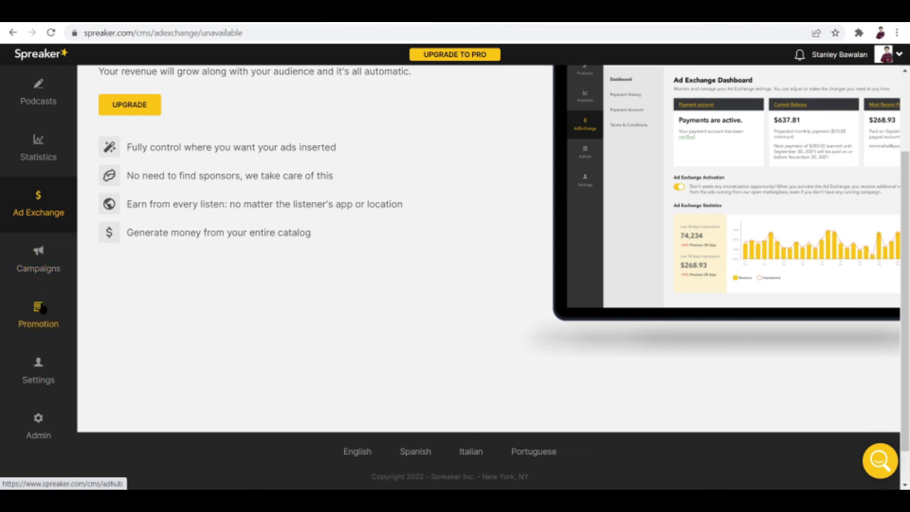
# Open Campaigns from the sidebar to its Welcome page
pyautogui.click(36, 250)
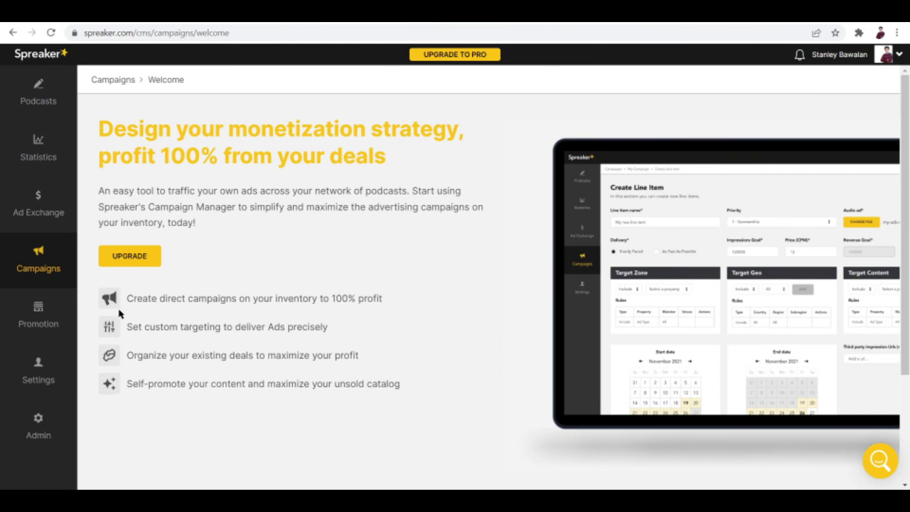